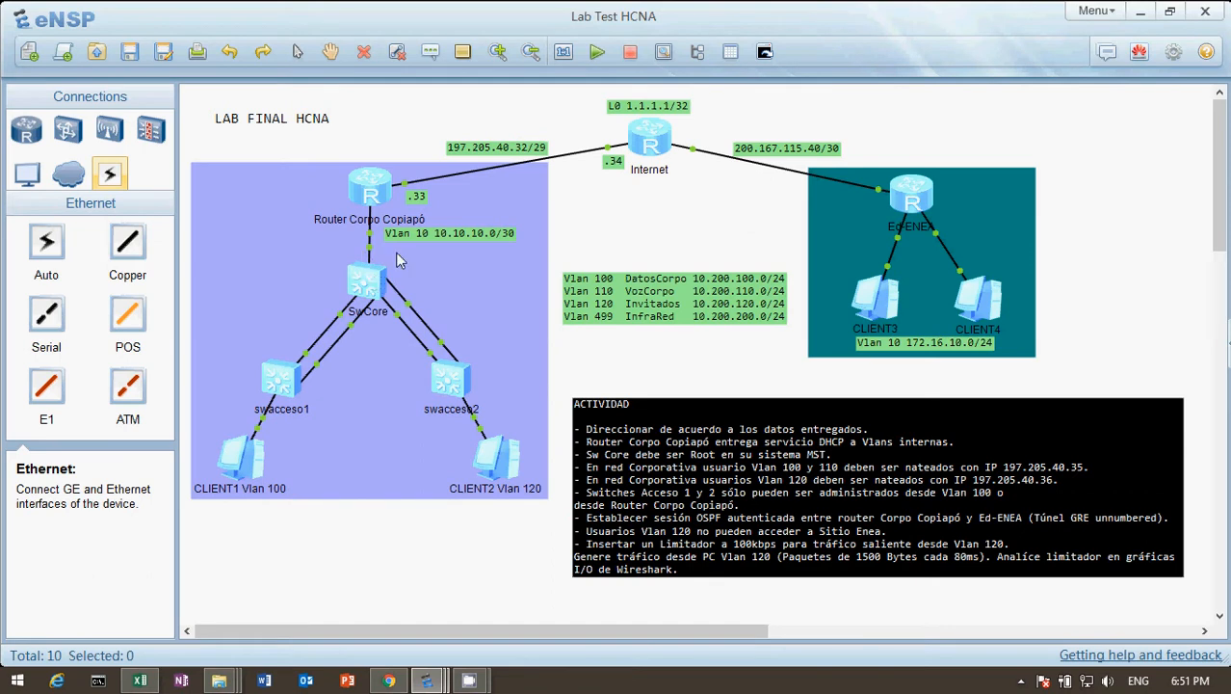
Open the Router Corpo Copiapó console, log on, and display its full current configuration.
{"action": "double_click", "coordinate": [381, 189]}
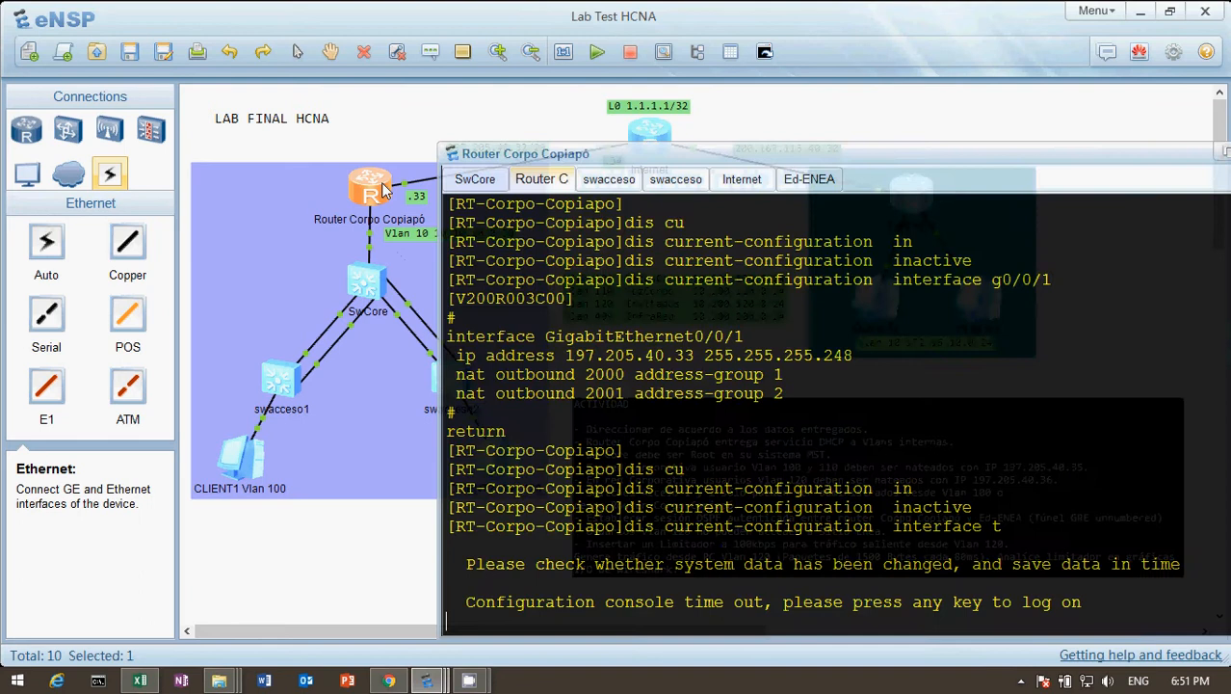
{"action": "key", "text": "Return"}
{"action": "key", "text": "Return"}
{"action": "type", "text": "di"}
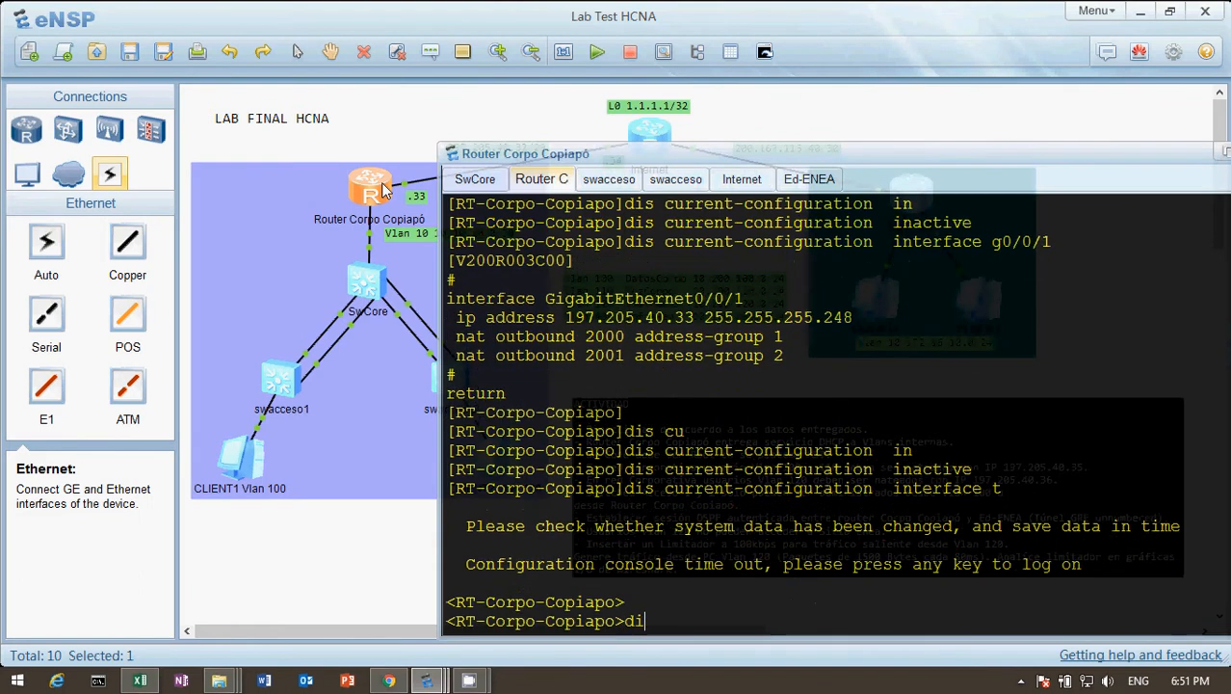
{"action": "type", "text": "s cu"}
{"action": "key", "text": "Tab"}
{"action": "key", "text": "Return"}
Page through the router's configuration to the Vlan100, Vlan110 and Vlan120 IP pools and review them.
{"action": "key", "text": "space"}
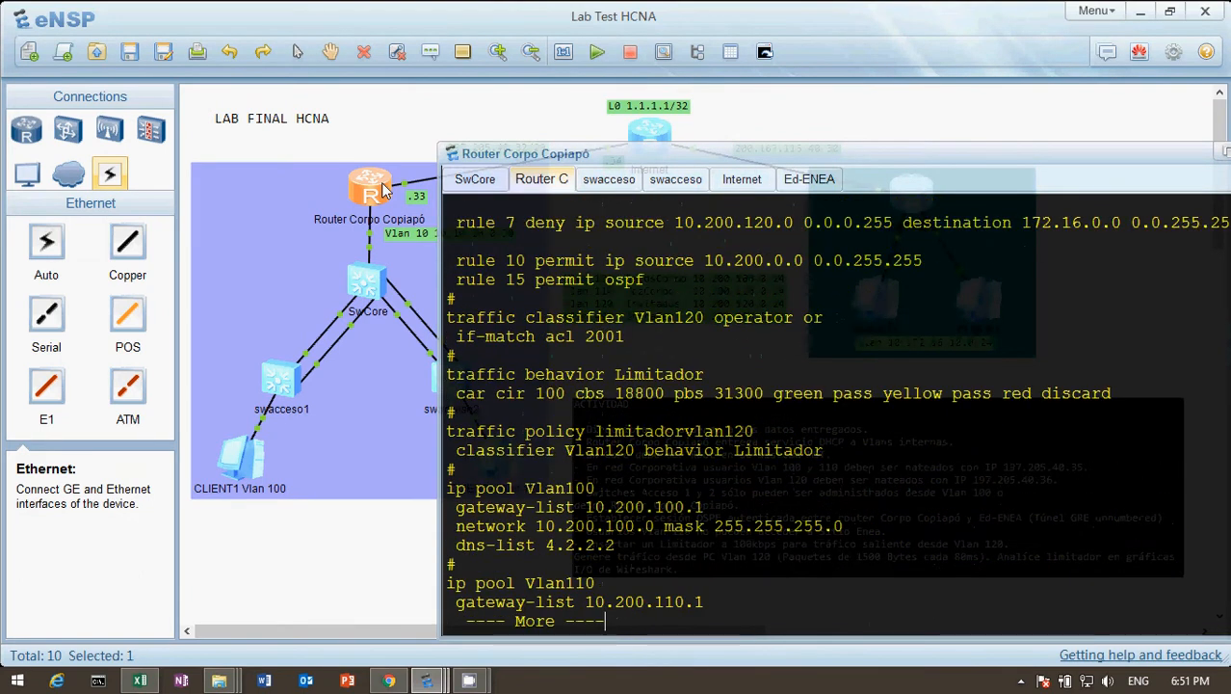
{"action": "key", "text": "Return"}
{"action": "key", "text": "Return"}
{"action": "key", "text": "Return"}
{"action": "key", "text": "Return"}
{"action": "key", "text": "Return"}
{"action": "key", "text": "Return"}
{"action": "key", "text": "Return"}
{"action": "key", "text": "Return"}
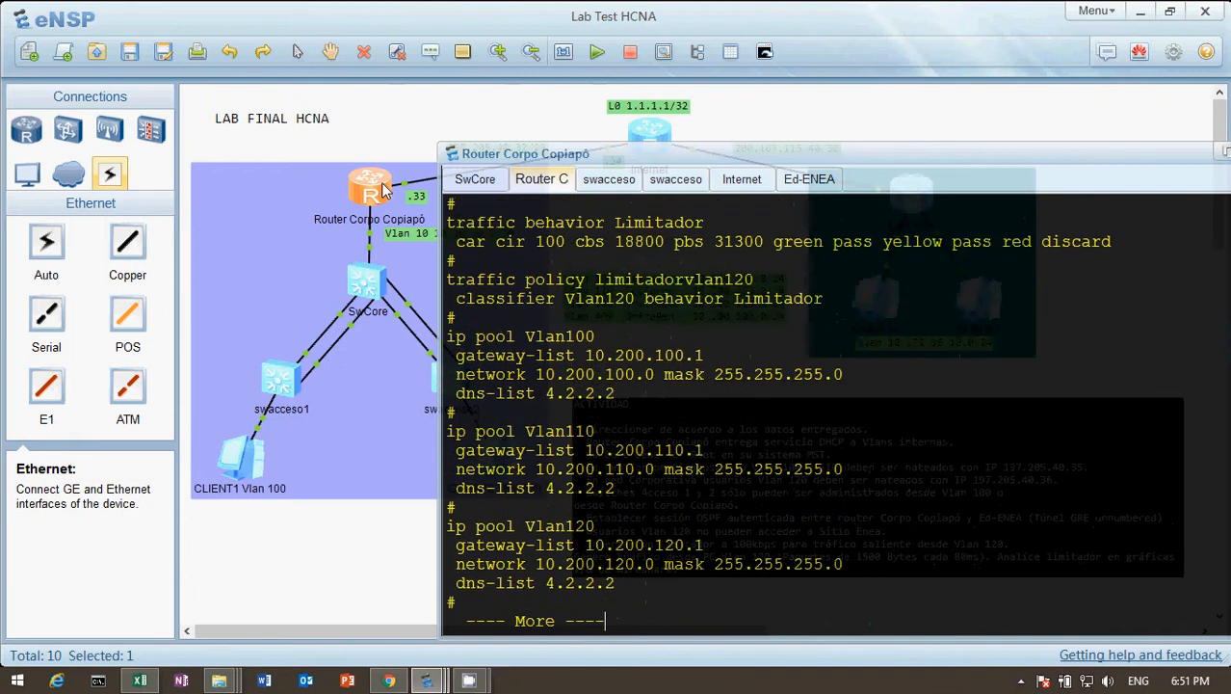
{"action": "key", "text": "Return"}
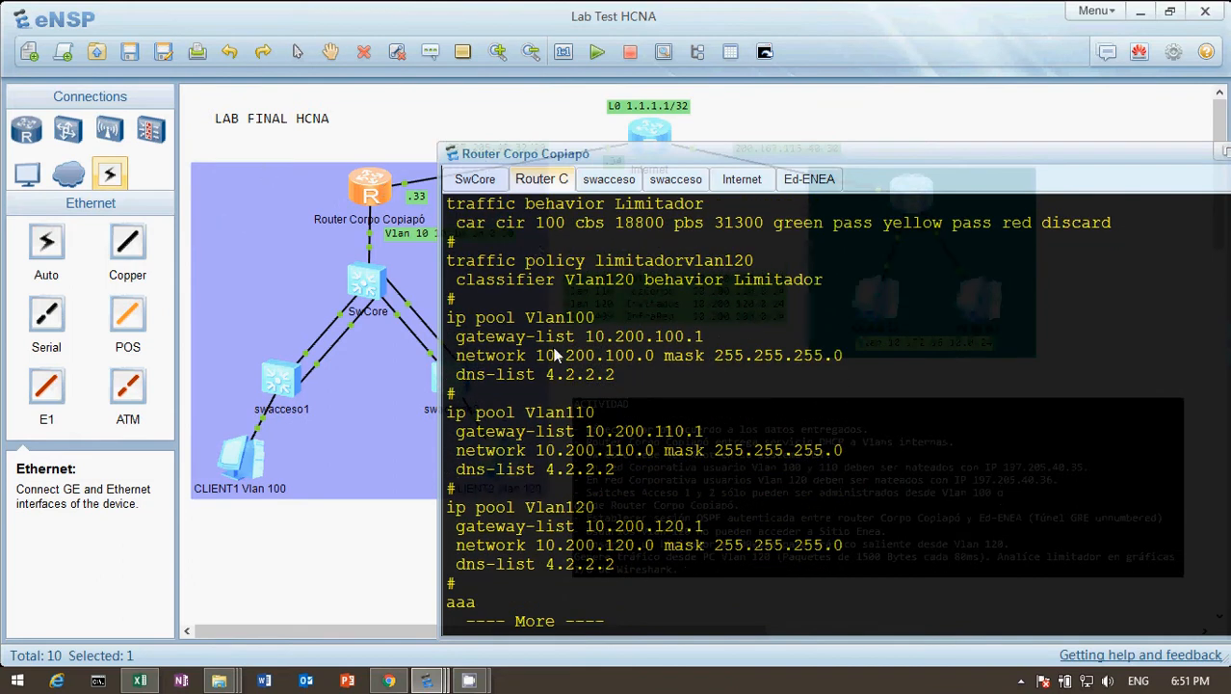
{"action": "left_click", "coordinate": [373, 525]}
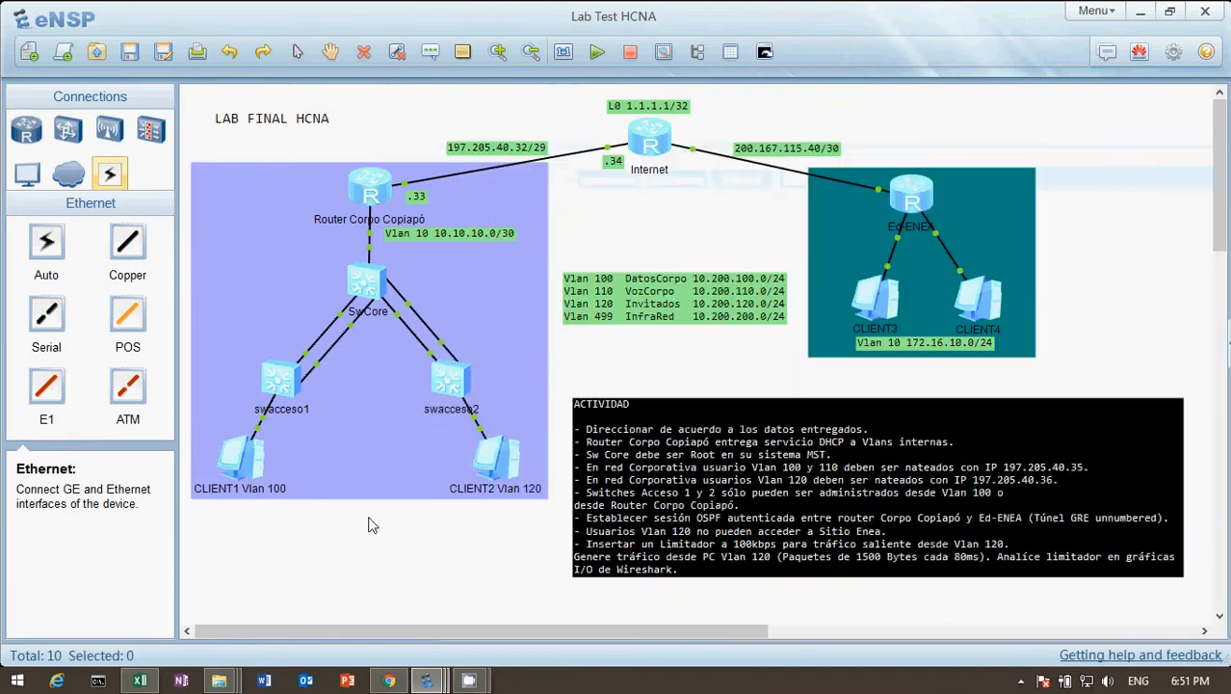
On the SwCore switch, display the current configuration of interface Vlanif 100 to review its DHCP relay settings.
{"action": "double_click", "coordinate": [373, 282]}
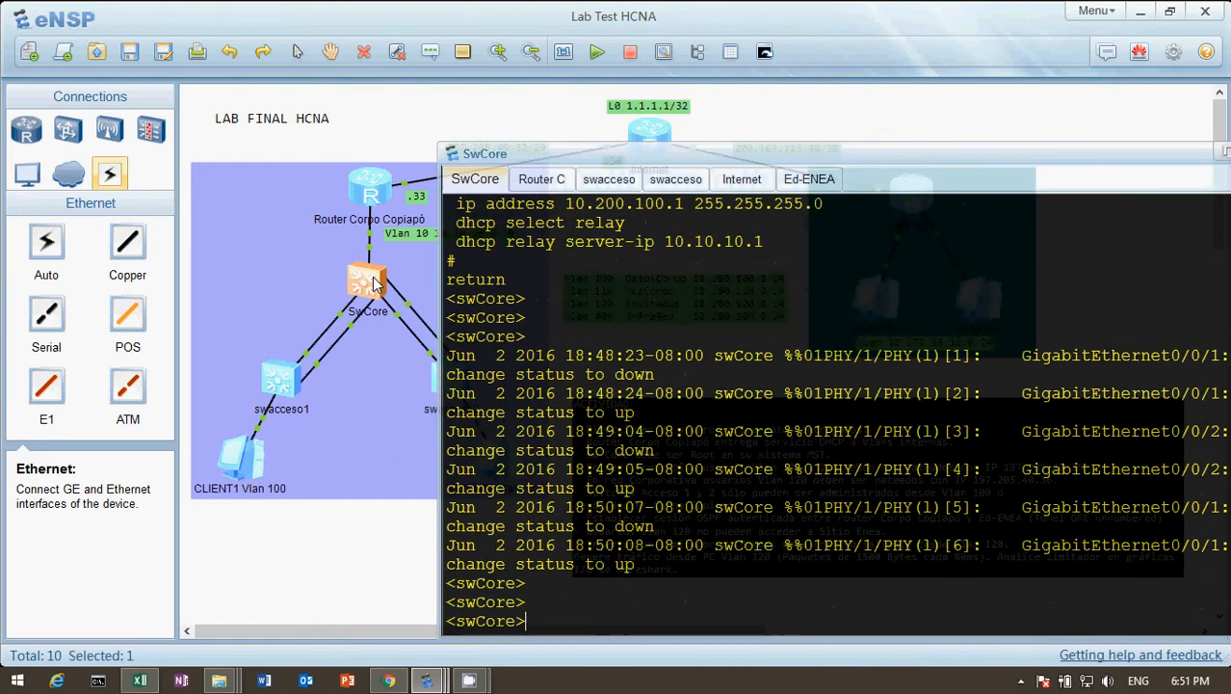
{"action": "type", "text": "dis cu"}
{"action": "key", "text": "Tab"}
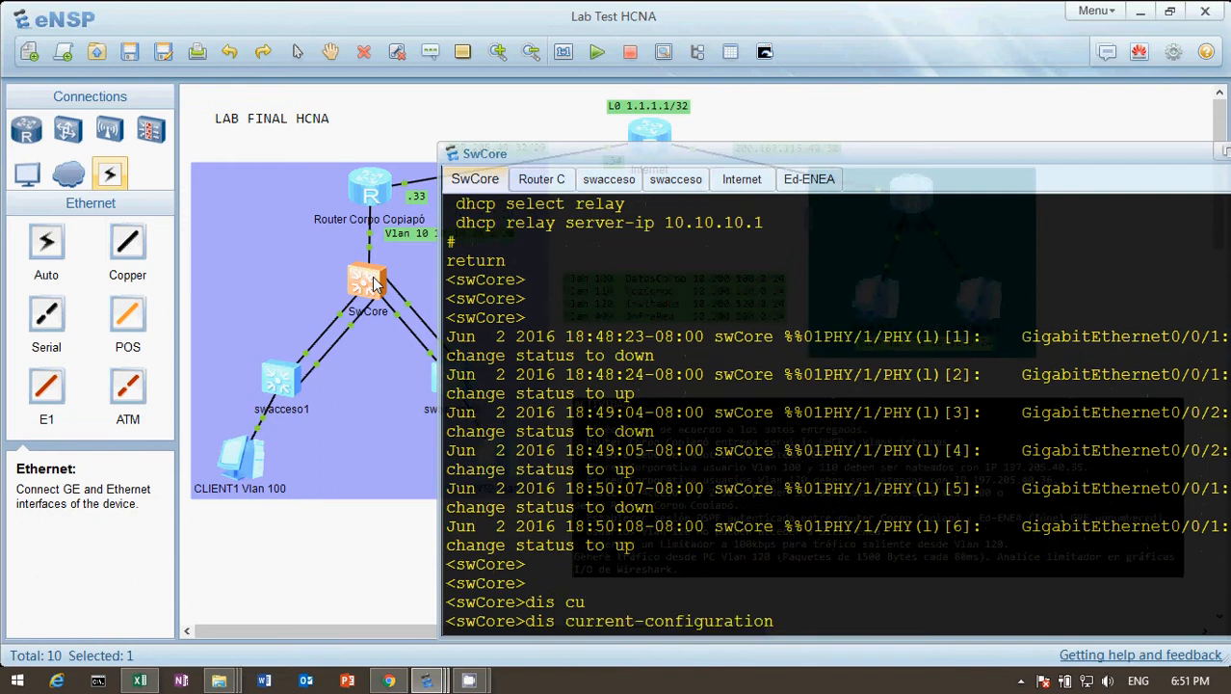
{"action": "type", "text": "int"}
{"action": "key", "text": "Tab"}
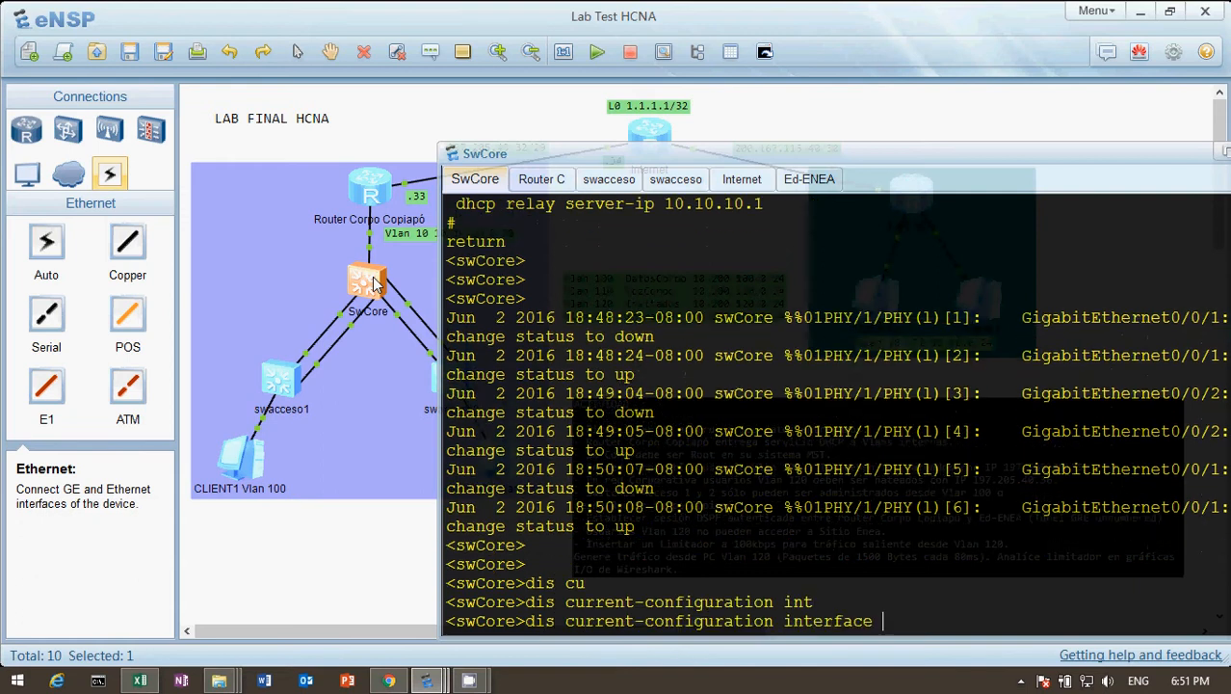
{"action": "type", "text": "v"}
{"action": "key", "text": "Tab"}
{"action": "type", "text": "100"}
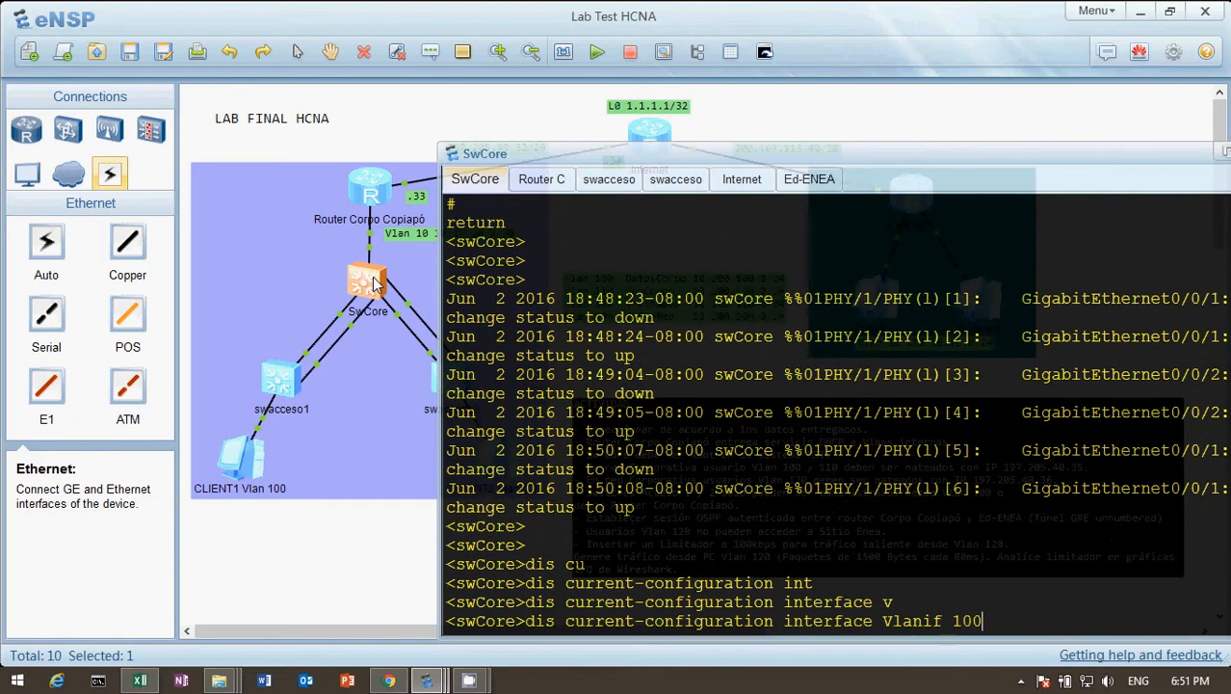
{"action": "key", "text": "Return"}
{"action": "key", "text": "Return"}
{"action": "key", "text": "Return"}
{"action": "key", "text": "Return"}
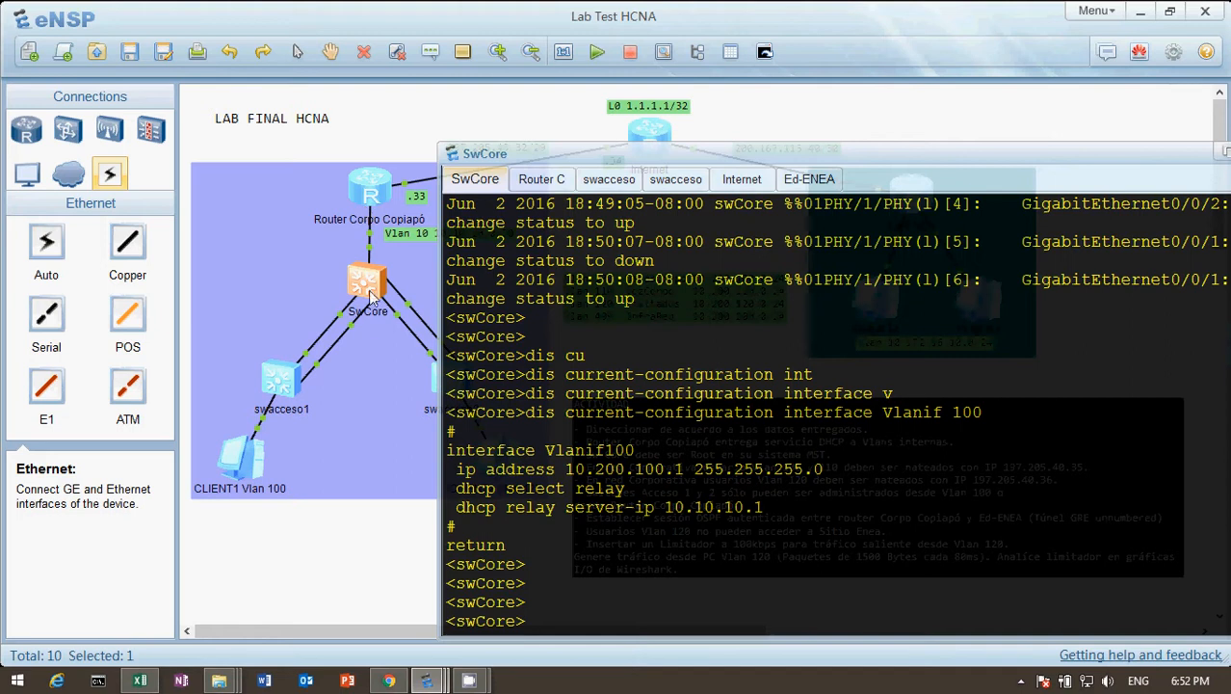
{"action": "left_click", "coordinate": [345, 525]}
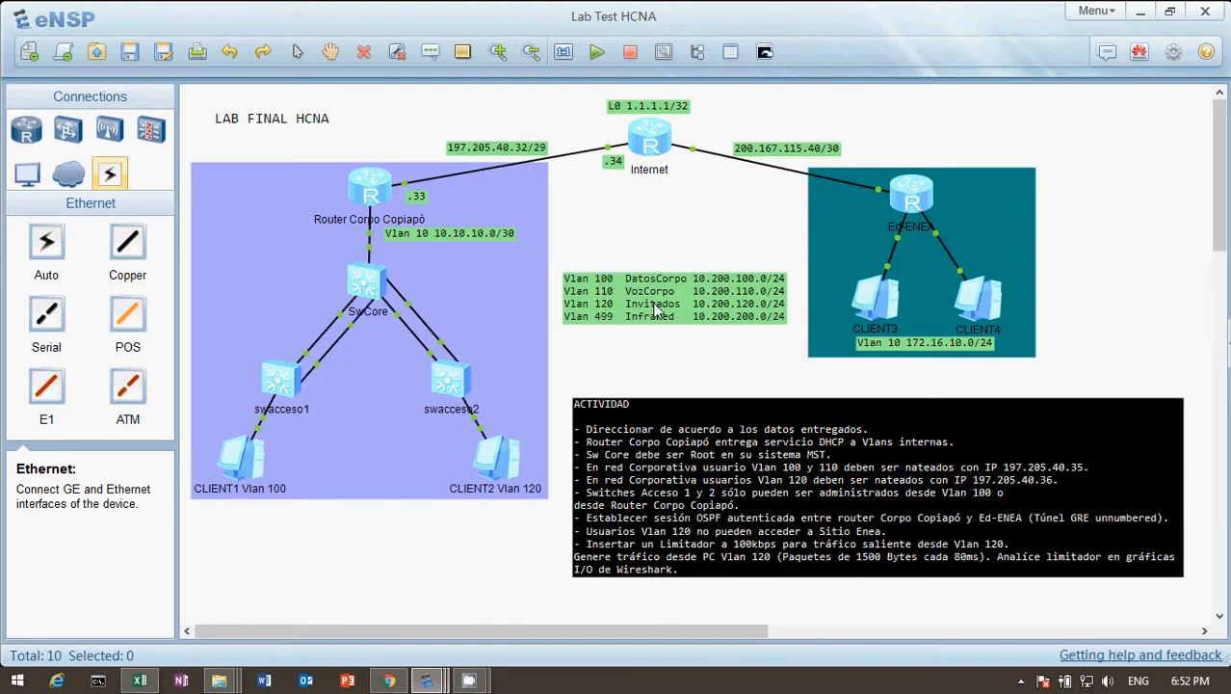
Return to the Router Corpo Copiapó console, stop the paged output, and display the full current configuration again.
{"action": "double_click", "coordinate": [369, 195]}
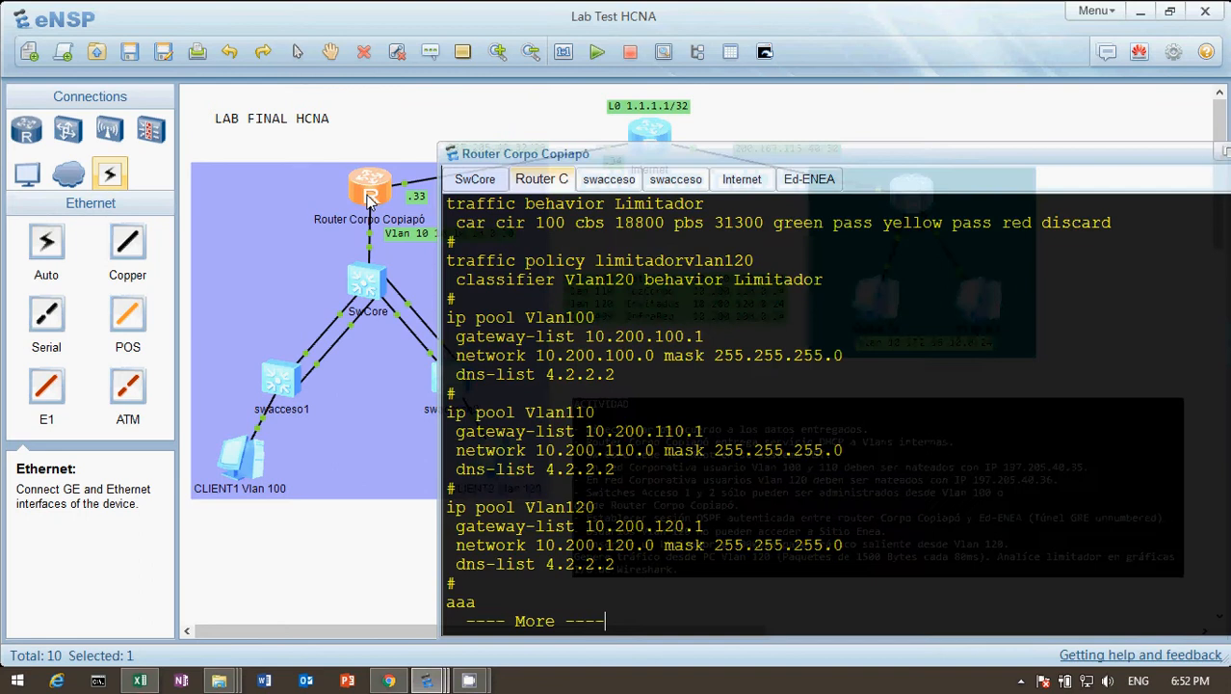
{"action": "key", "text": "ctrl+c"}
{"action": "key", "text": "Return"}
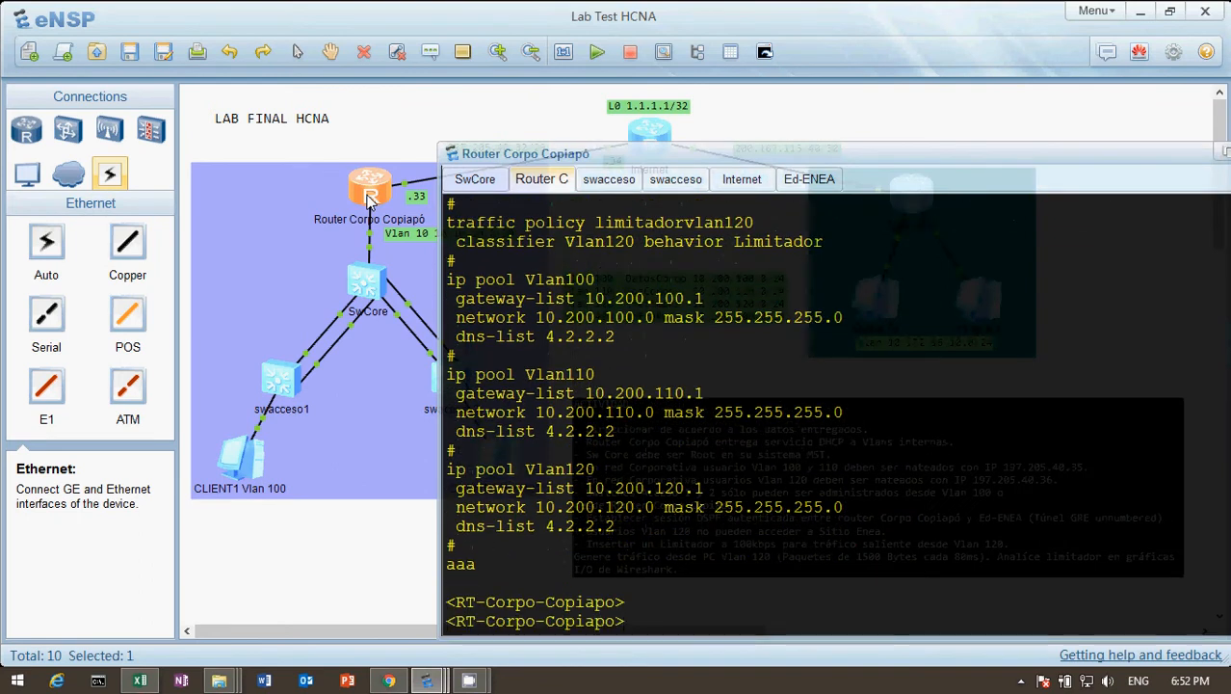
{"action": "type", "text": "di"}
{"action": "key", "text": "Tab"}
{"action": "key", "text": "Tab"}
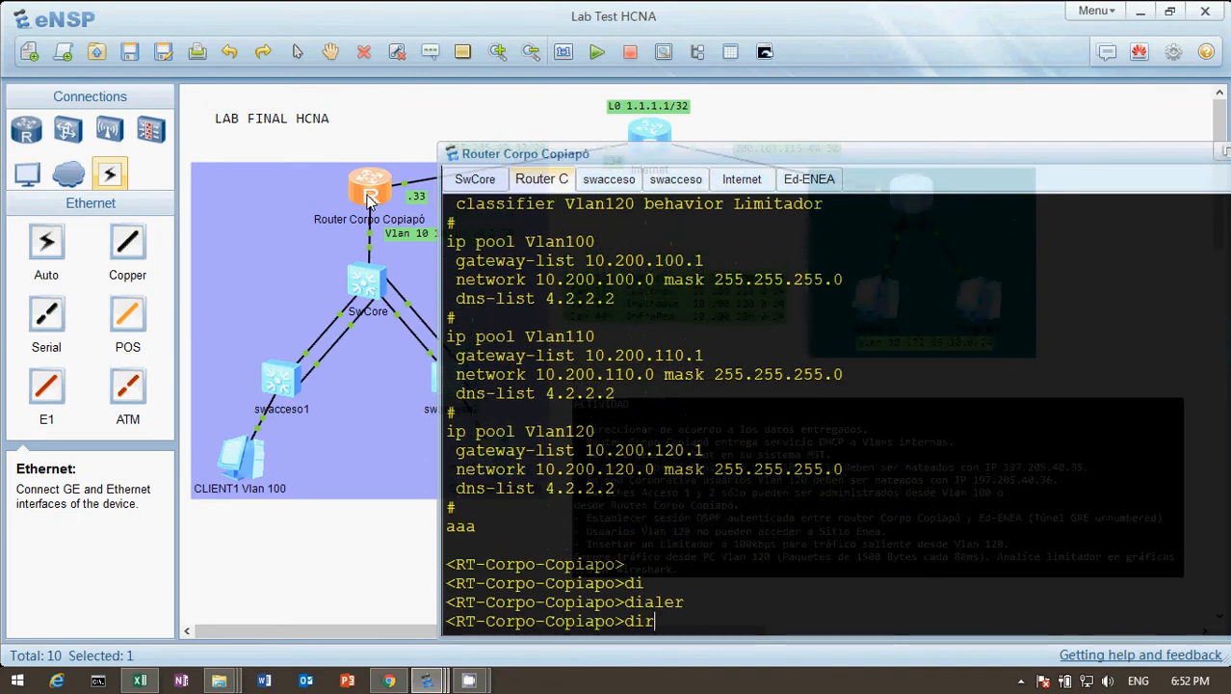
{"action": "key", "text": "BackSpace"}
{"action": "type", "text": "s cu"}
{"action": "key", "text": "Tab"}
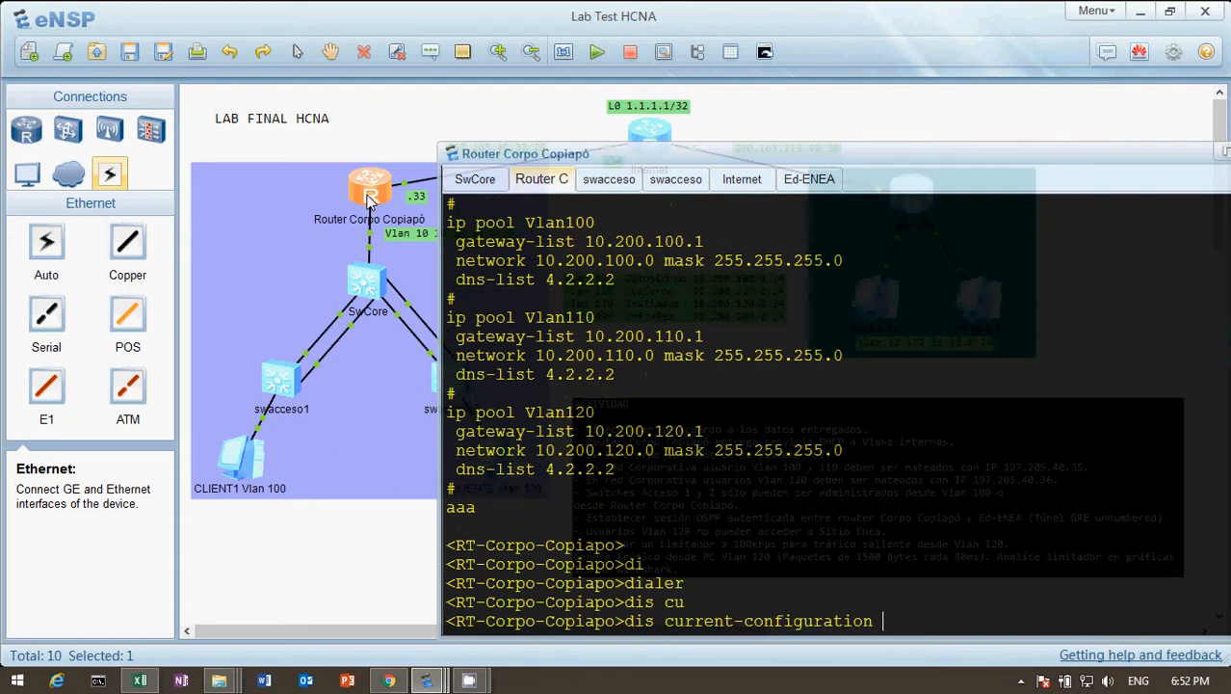
{"action": "key", "text": "Return"}
{"action": "key", "text": "Return"}
{"action": "key", "text": "Return"}
{"action": "key", "text": "Return"}
{"action": "key", "text": "Return"}
{"action": "key", "text": "Return"}
{"action": "key", "text": "Return"}
{"action": "key", "text": "Return"}
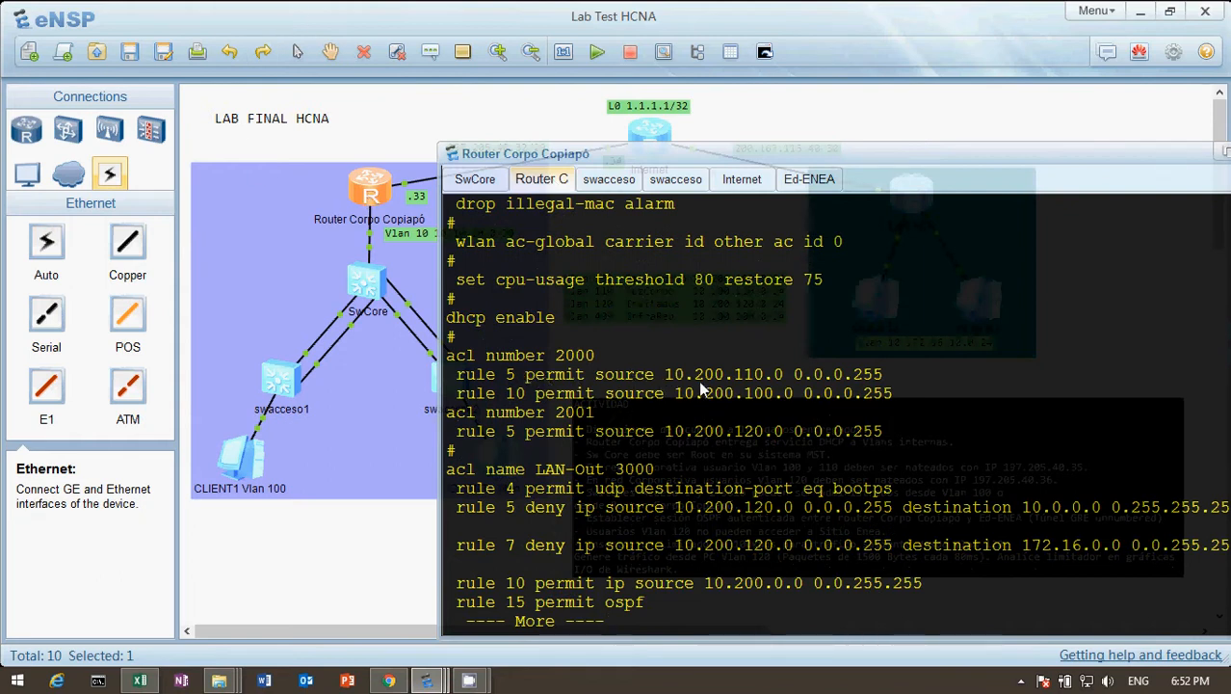
Page to the ACL section and examine the source networks permitted by the rules of ACL 2000.
{"action": "left_click_drag", "start_coordinate": [666, 373], "coordinate": [844, 376]}
{"action": "left_click_drag", "start_coordinate": [675, 393], "coordinate": [760, 401]}
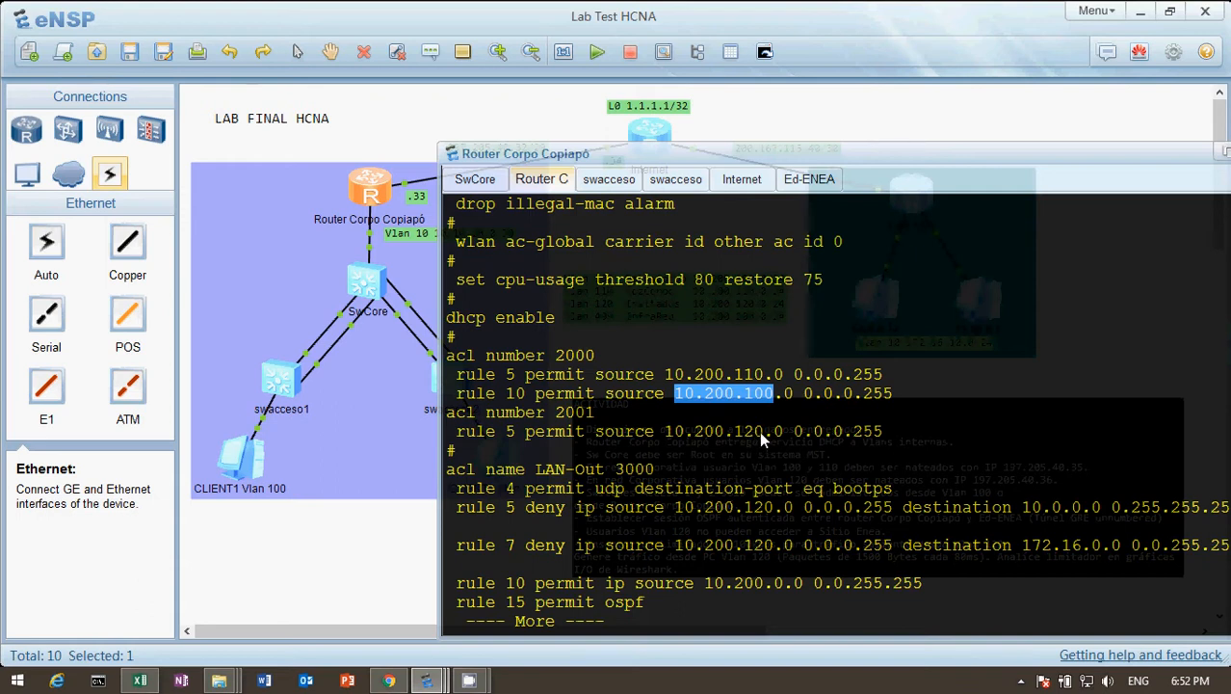
Page through the rest of the router's configuration, from the remaining ACLs and traffic policy to the end.
{"action": "key", "text": "Return"}
{"action": "key", "text": "Return"}
{"action": "key", "text": "Return"}
{"action": "key", "text": "Return"}
{"action": "key", "text": "Return"}
{"action": "key", "text": "Return"}
{"action": "key", "text": "Return"}
{"action": "key", "text": "Return"}
{"action": "key", "text": "Return"}
{"action": "key", "text": "Return"}
{"action": "key", "text": "Return"}
{"action": "key", "text": "Return"}
{"action": "key", "text": "Return"}
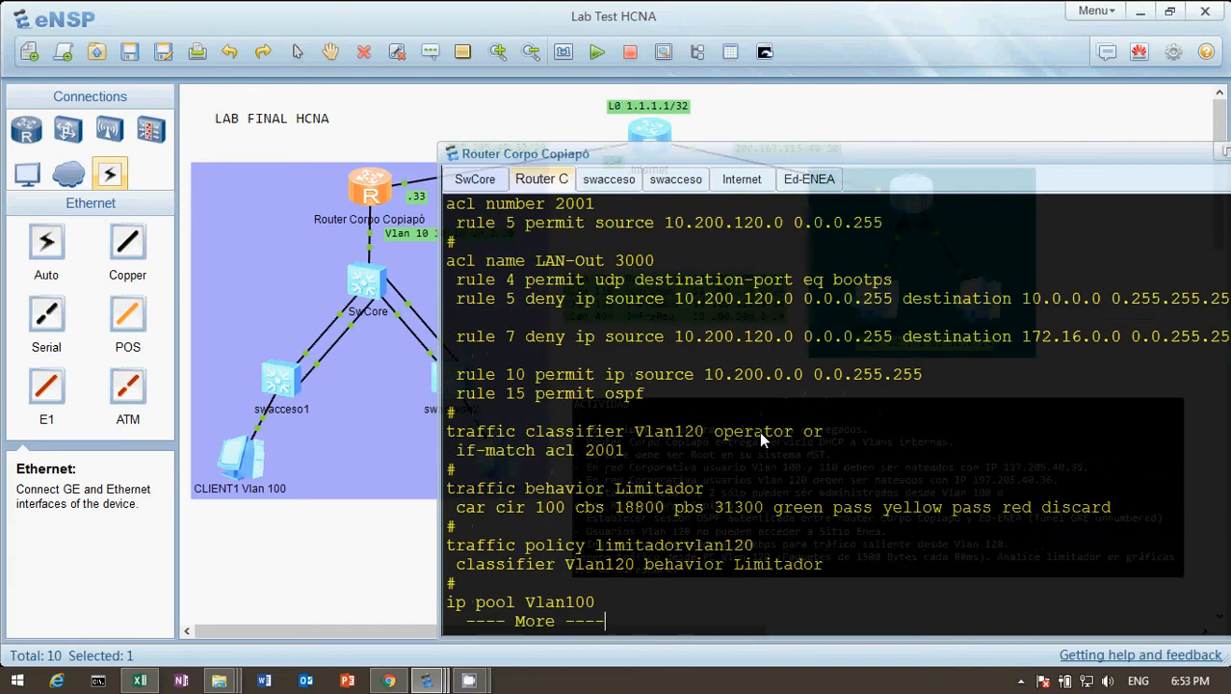
{"action": "key", "text": "space"}
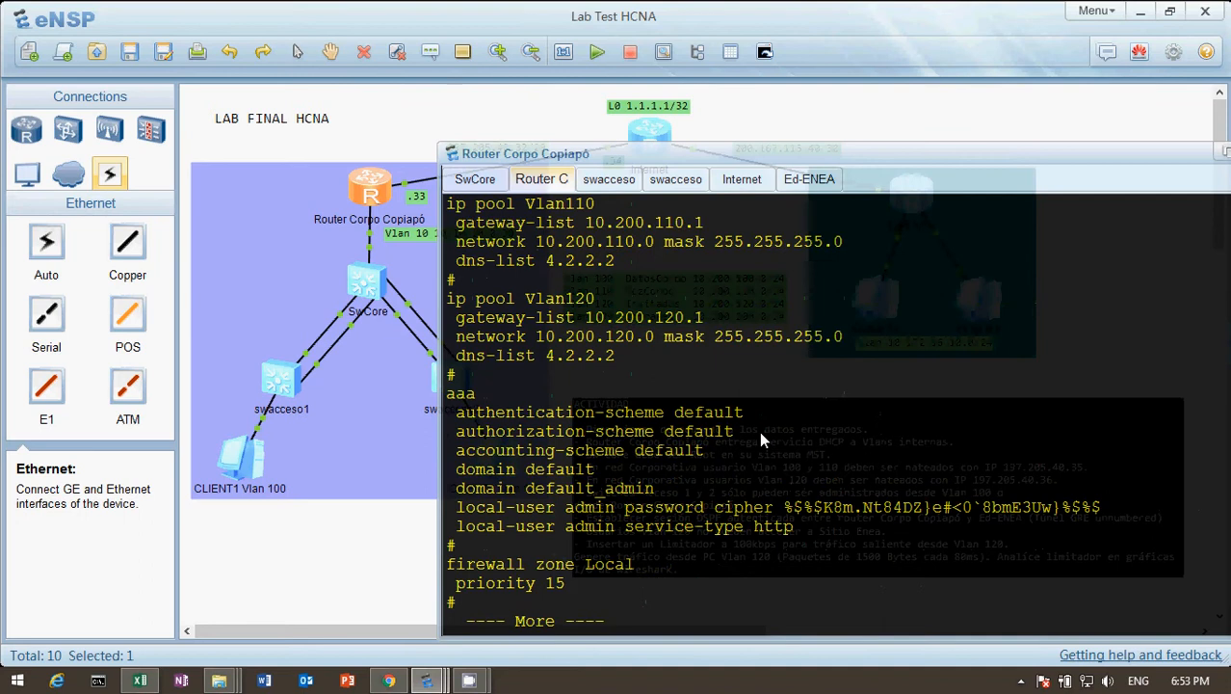
{"action": "key", "text": "space"}
{"action": "key", "text": "space"}
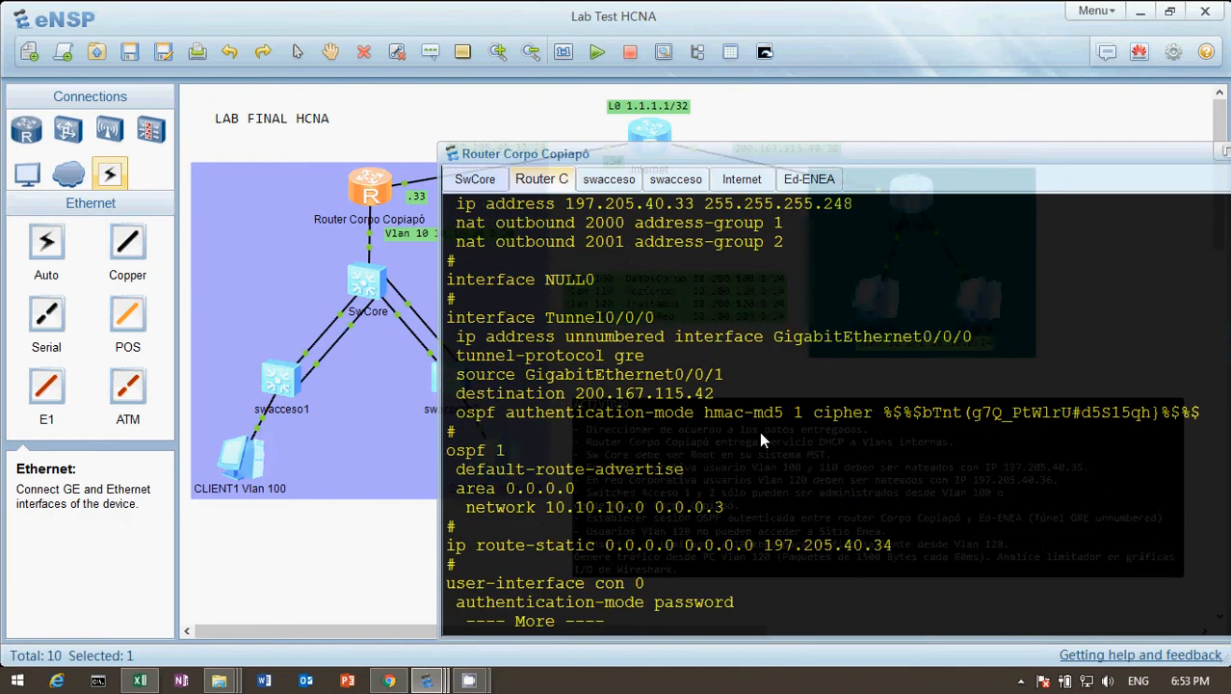
{"action": "key", "text": "Return"}
{"action": "key", "text": "Return"}
{"action": "key", "text": "Return"}
{"action": "key", "text": "Return"}
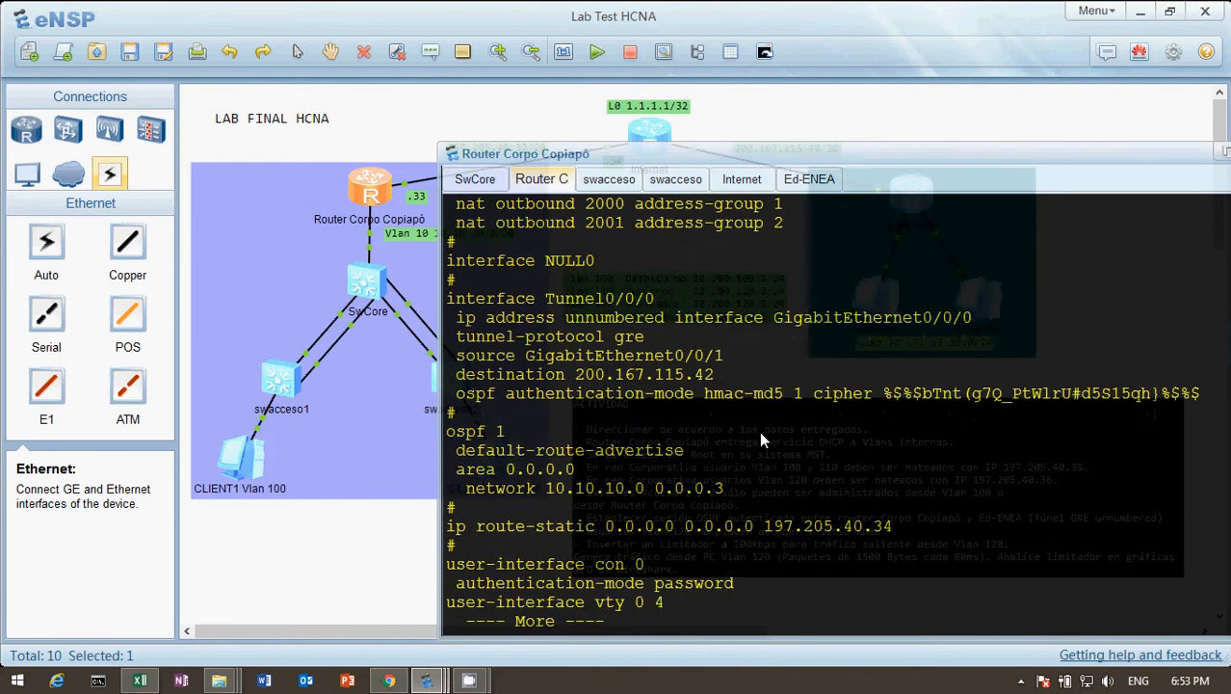
{"action": "key", "text": "Return"}
{"action": "key", "text": "Return"}
{"action": "key", "text": "Return"}
{"action": "key", "text": "Return"}
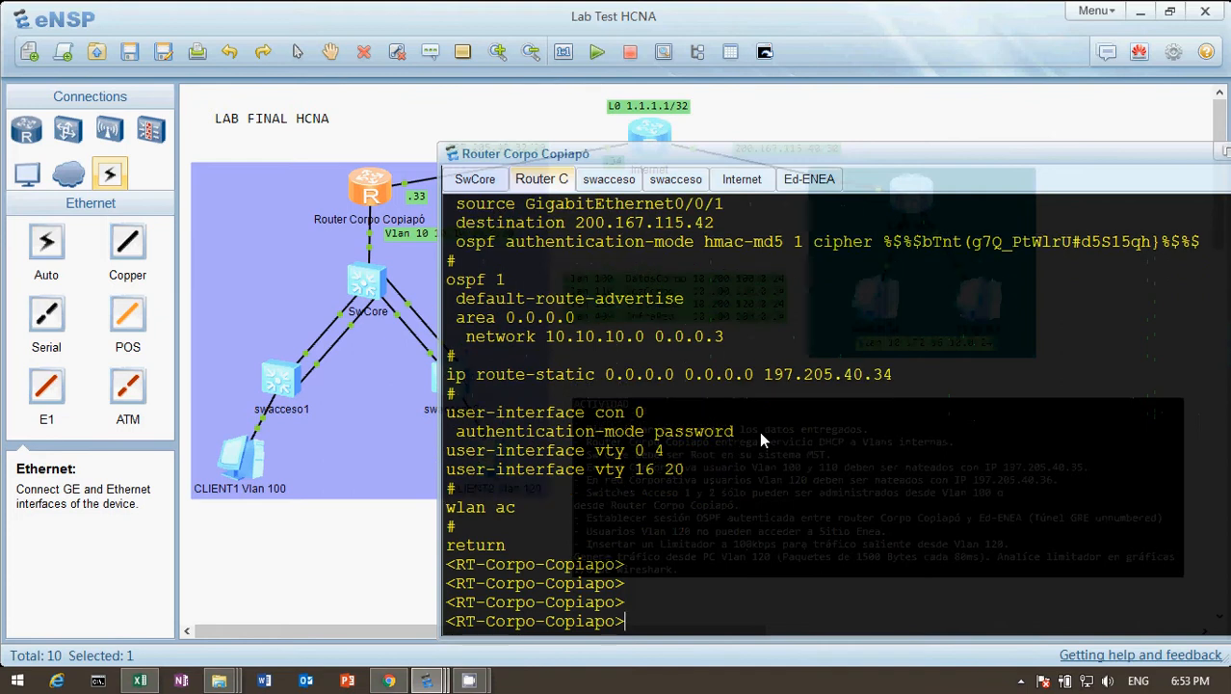
Display only the lines of the router's current configuration that include "nat".
{"action": "type", "text": "dis cu"}
{"action": "key", "text": "Tab"}
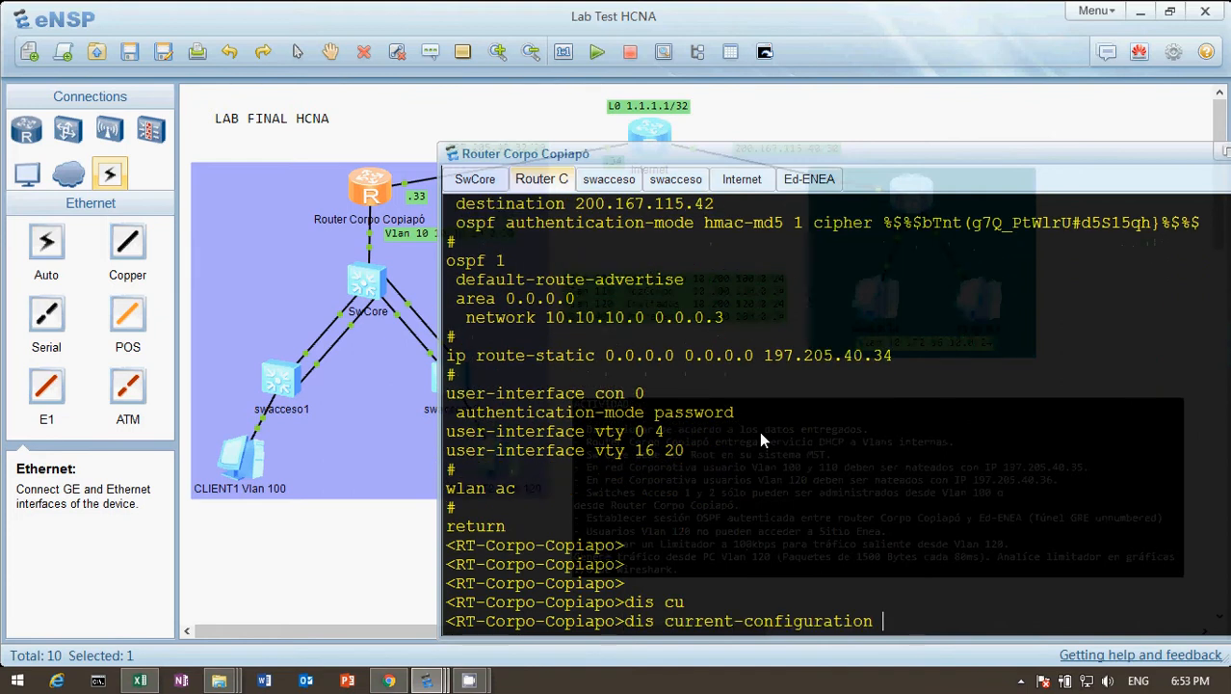
{"action": "type", "text": "1"}
{"action": "key", "text": "BackSpace"}
{"action": "key", "text": "BackSpace"}
{"action": "type", "text": "| in"}
{"action": "key", "text": "Tab"}
{"action": "type", "text": "na"}
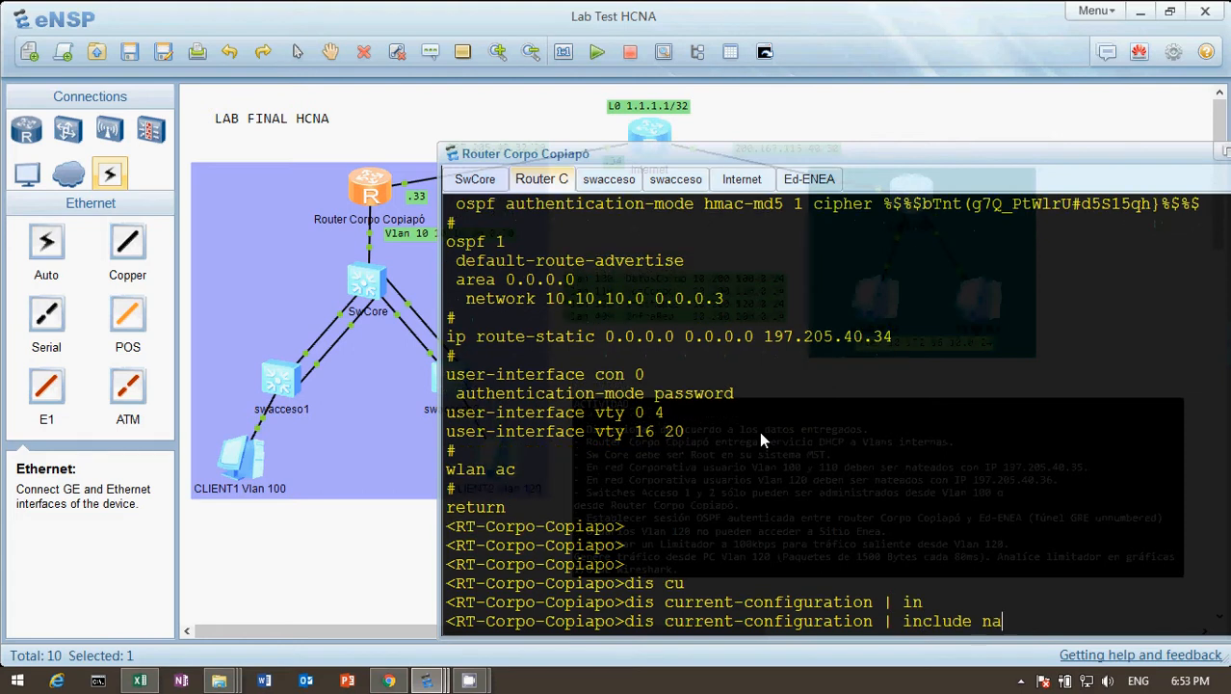
{"action": "type", "text": "t"}
{"action": "key", "text": "Return"}
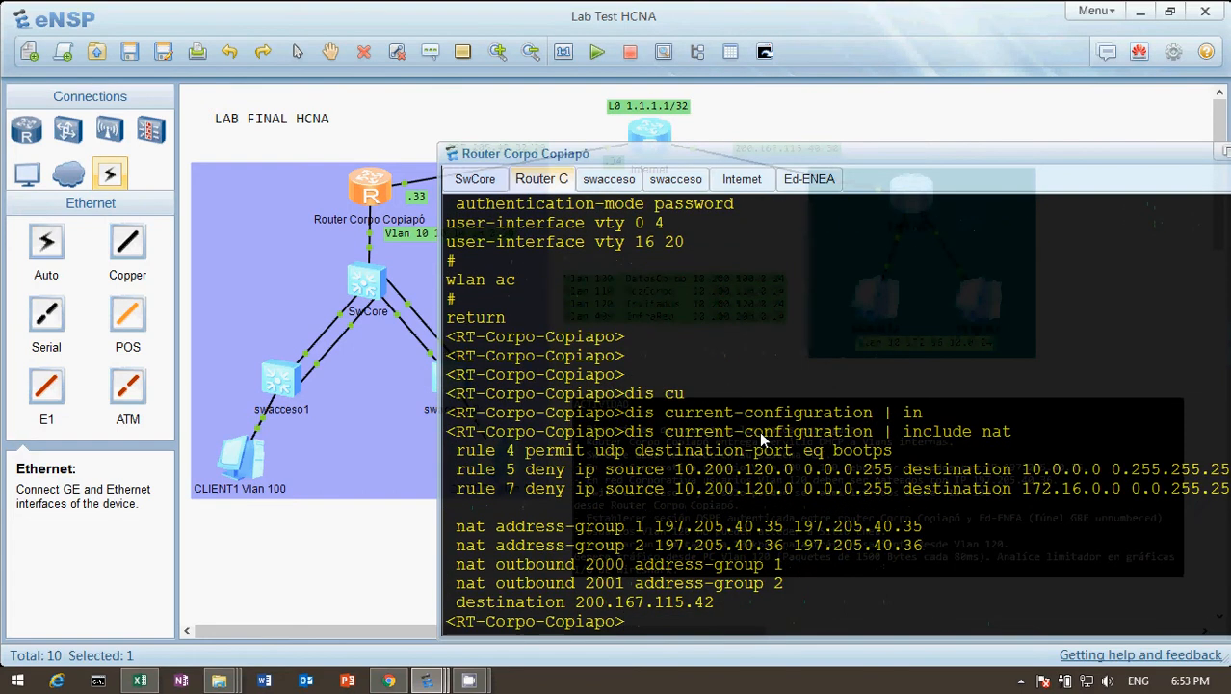
{"action": "key", "text": "Return"}
{"action": "key", "text": "Return"}
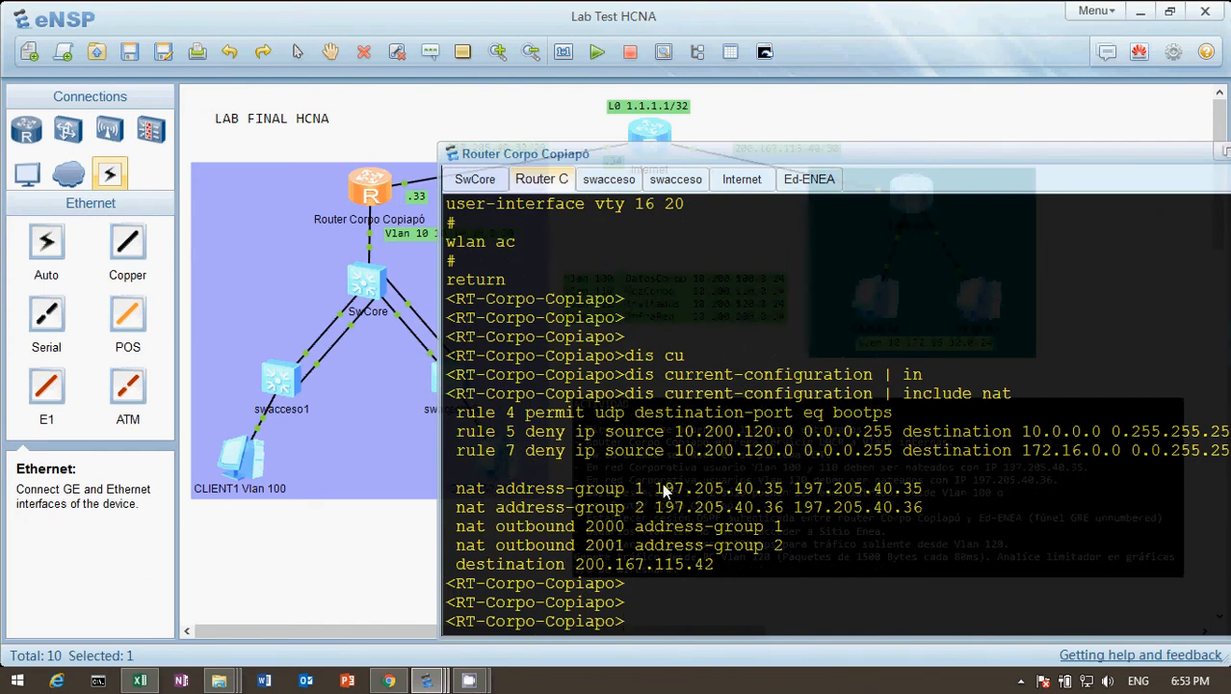
Examine the public IP ranges assigned to NAT address groups 1 and 2.
{"action": "left_click_drag", "start_coordinate": [663, 492], "coordinate": [920, 494]}
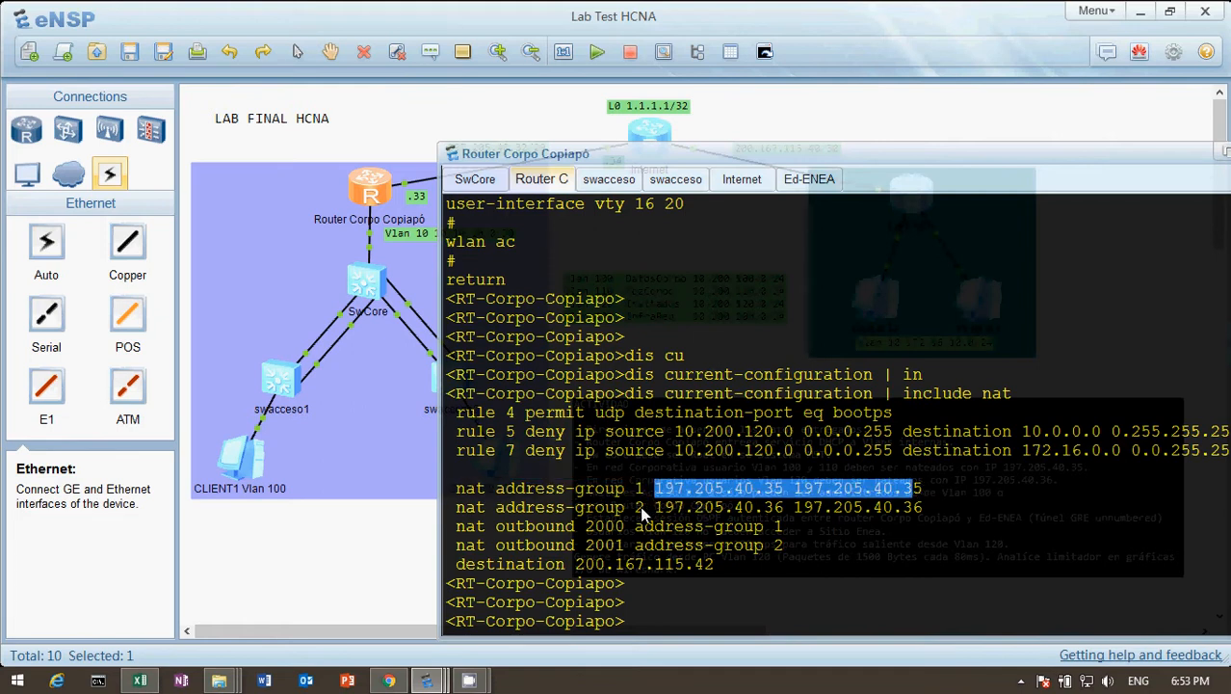
{"action": "left_click_drag", "start_coordinate": [658, 508], "coordinate": [917, 511]}
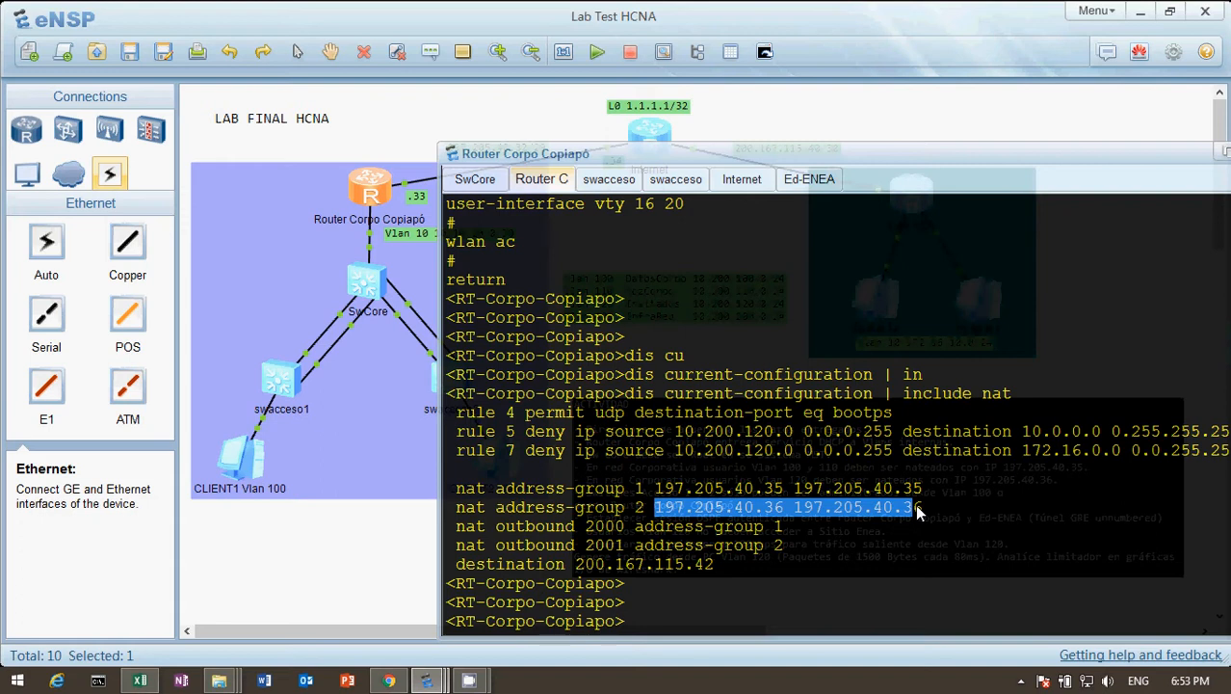
{"action": "left_click", "coordinate": [760, 631]}
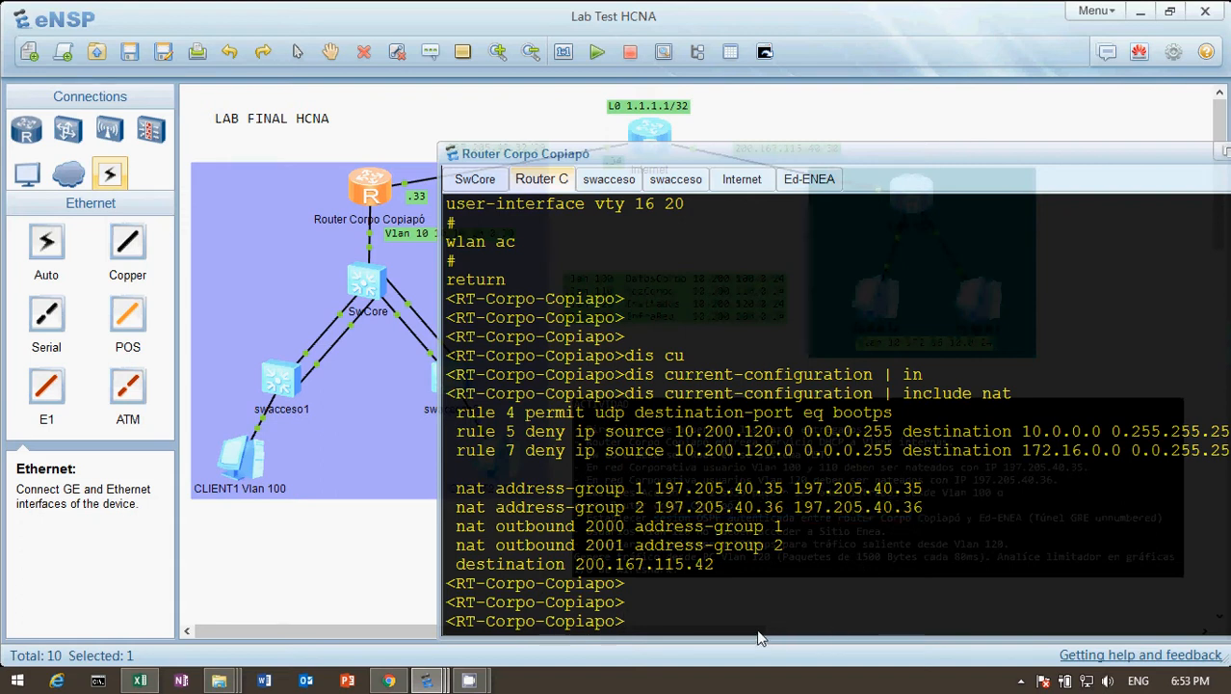
Enter the router's system view and display the configuration of interface GigabitEthernet0/0/0 from its interface view.
{"action": "type", "text": "sys"}
{"action": "key", "text": "Tab"}
{"action": "key", "text": "Return"}
{"action": "type", "text": "int g0/0/0"}
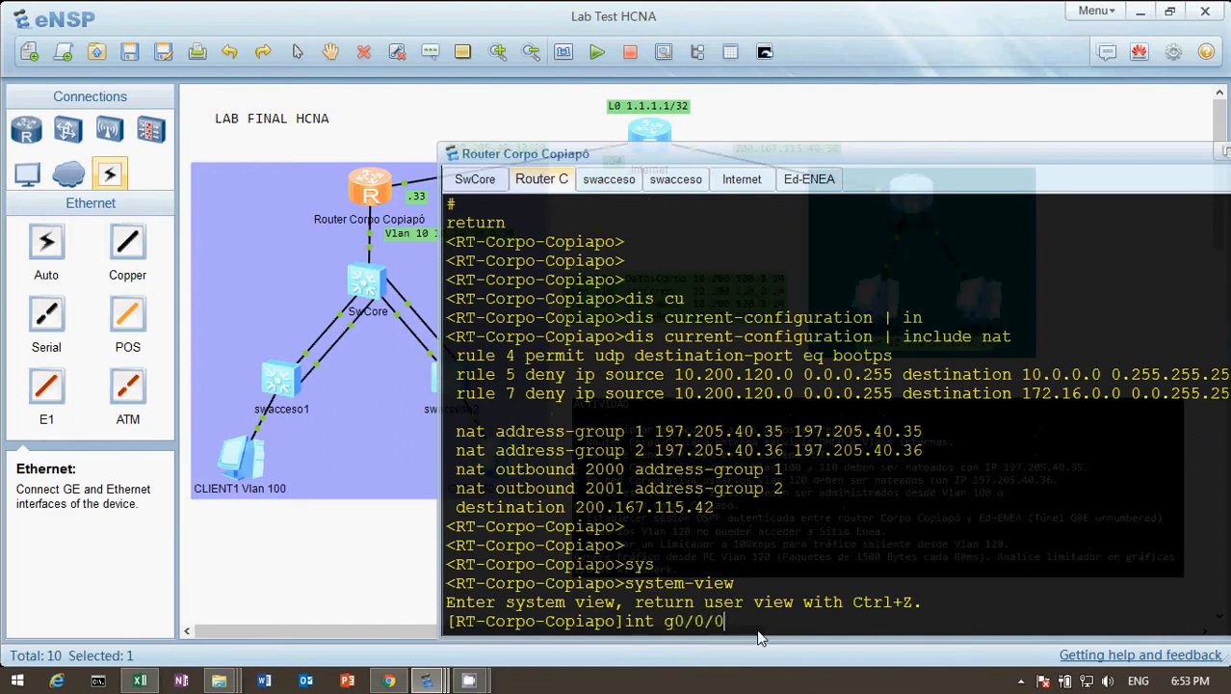
{"action": "key", "text": "Return"}
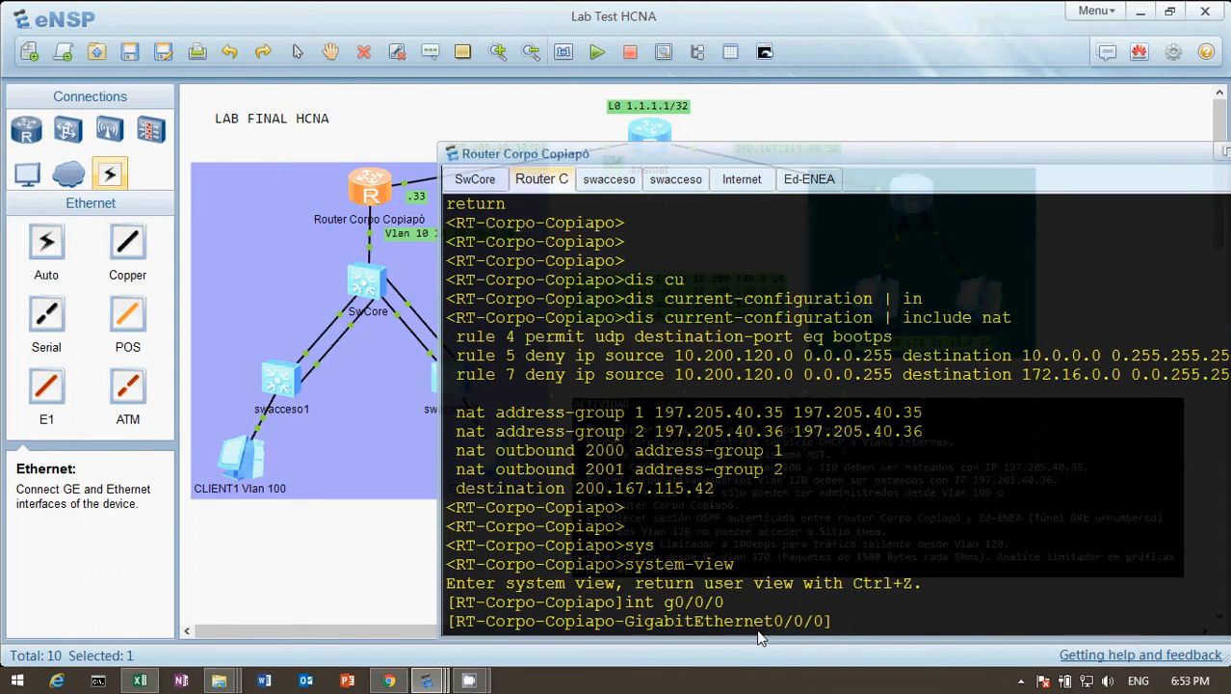
{"action": "type", "text": "dis thi"}
{"action": "key", "text": "Return"}
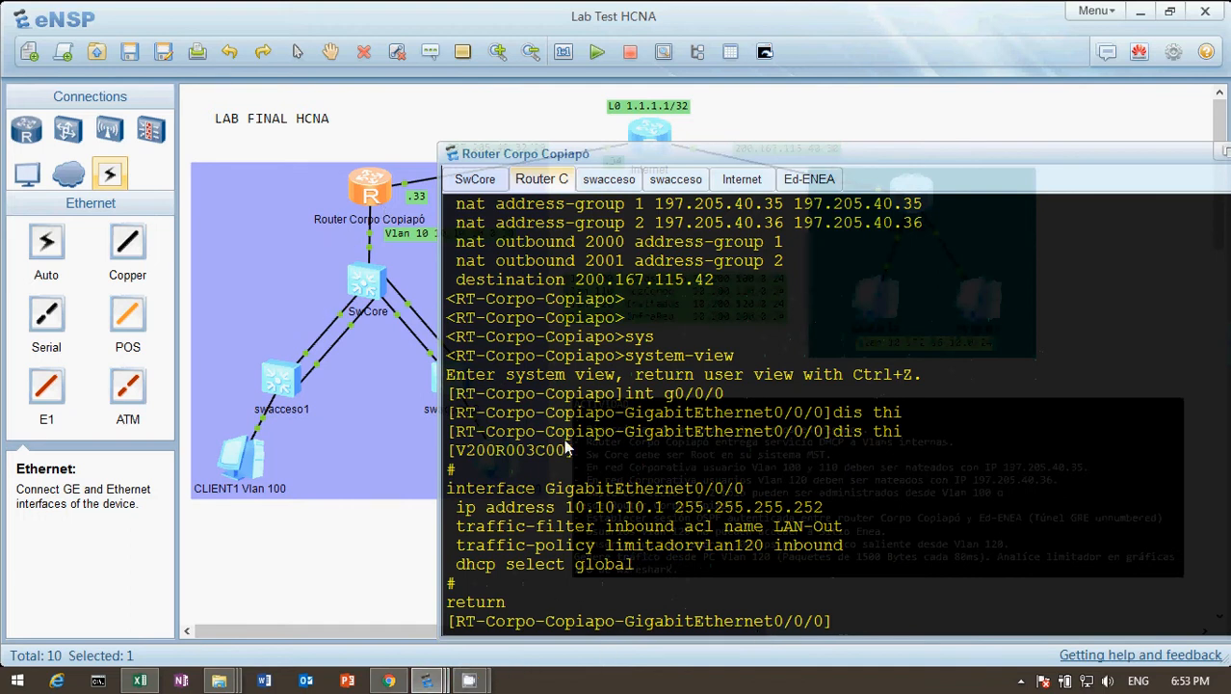
Switch the router to the interface view of GigabitEthernet0/0/1.
{"action": "key", "text": "Up"}
{"action": "key", "text": "BackSpace"}
{"action": "key", "text": "Up"}
{"action": "key", "text": "Up"}
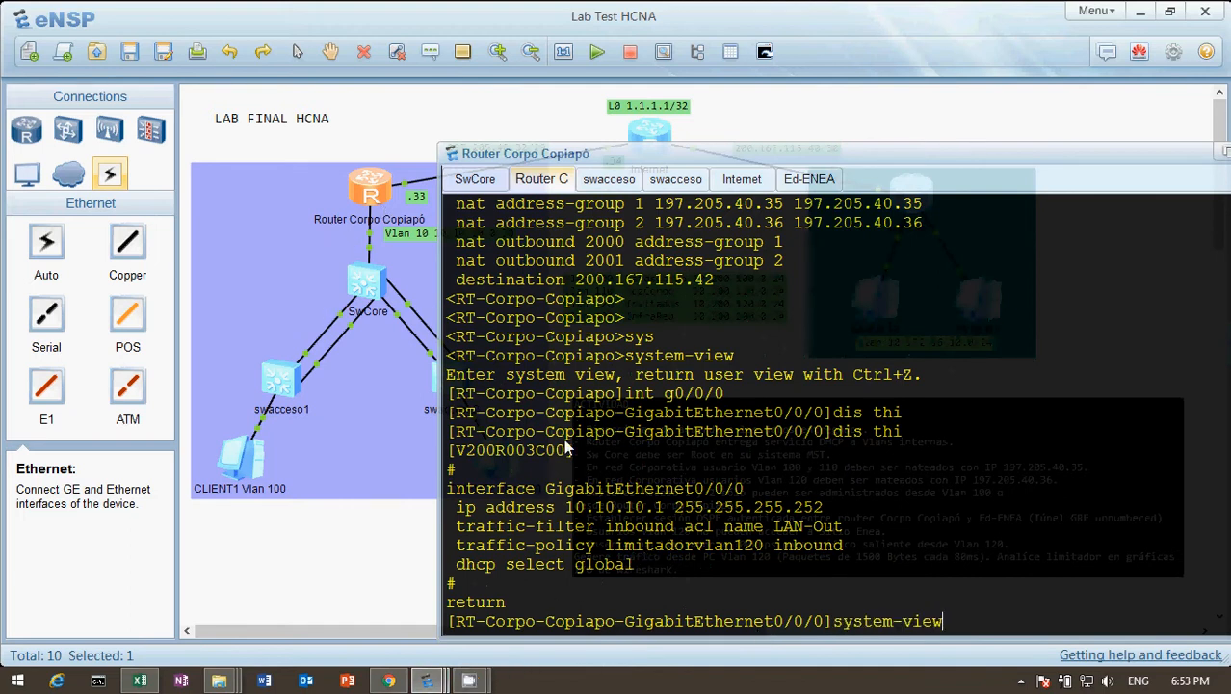
{"action": "key", "text": "Down"}
{"action": "key", "text": "BackSpace"}
{"action": "type", "text": "1"}
{"action": "key", "text": "Return"}
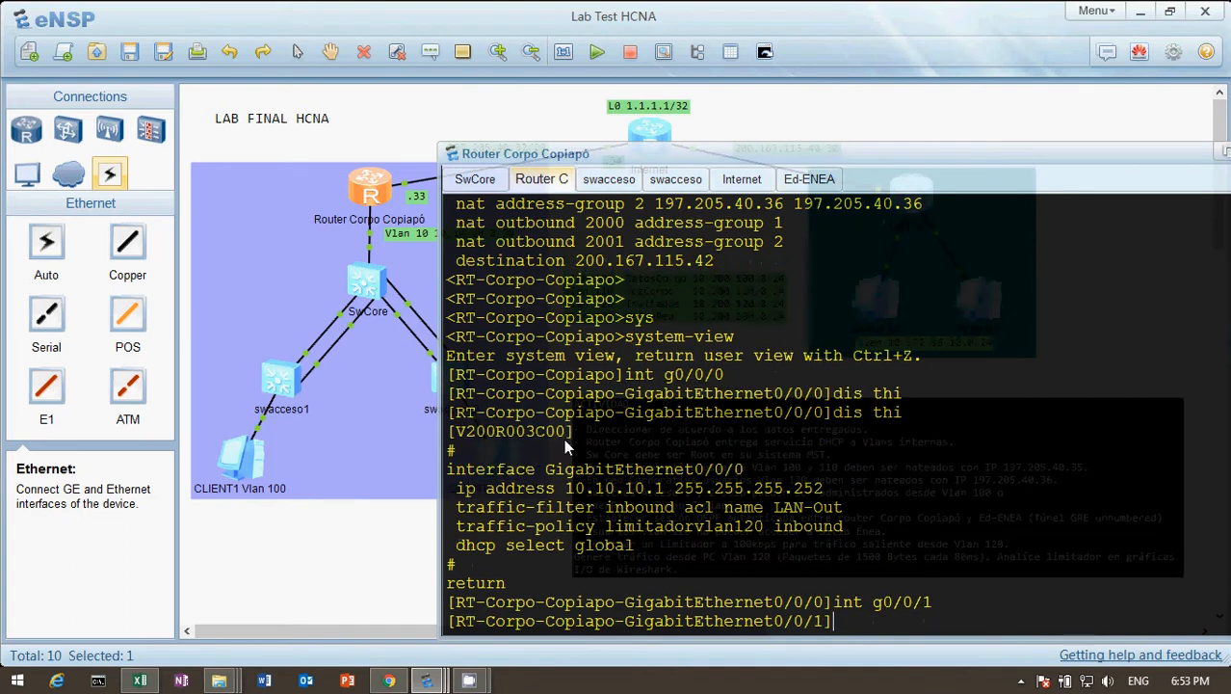
Display the configuration of interface GigabitEthernet0/0/1 from its interface view and return to the topology.
{"action": "type", "text": "dis thi"}
{"action": "key", "text": "Return"}
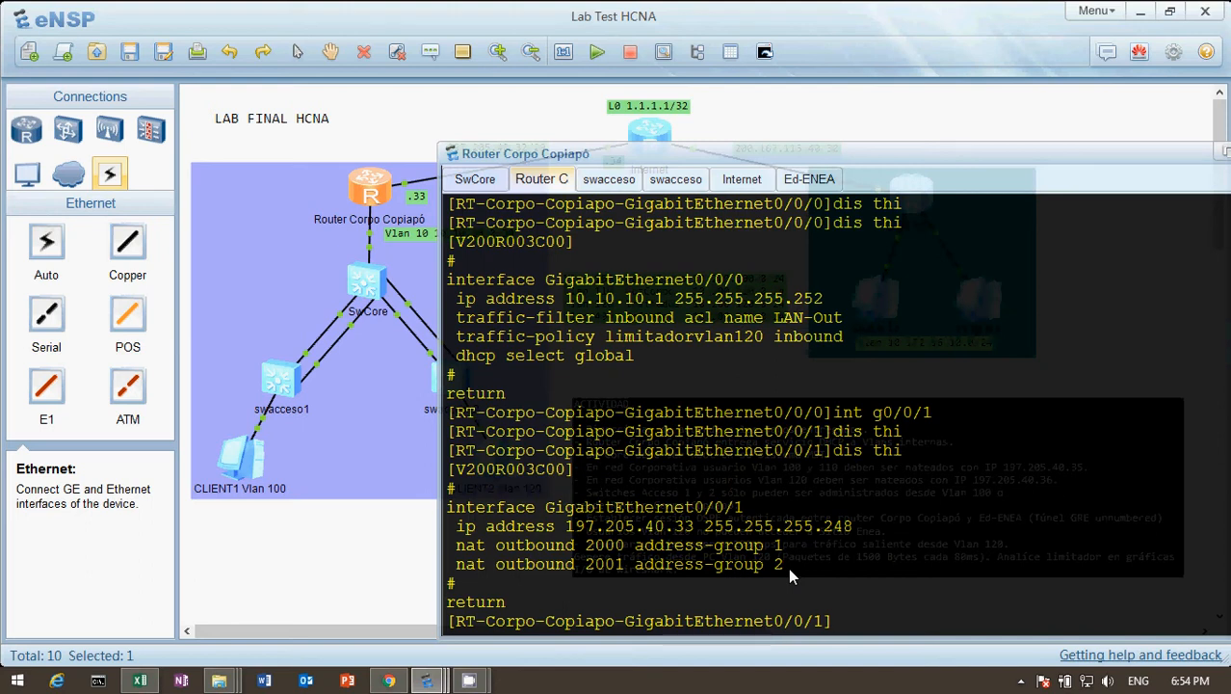
{"action": "left_click", "coordinate": [409, 565]}
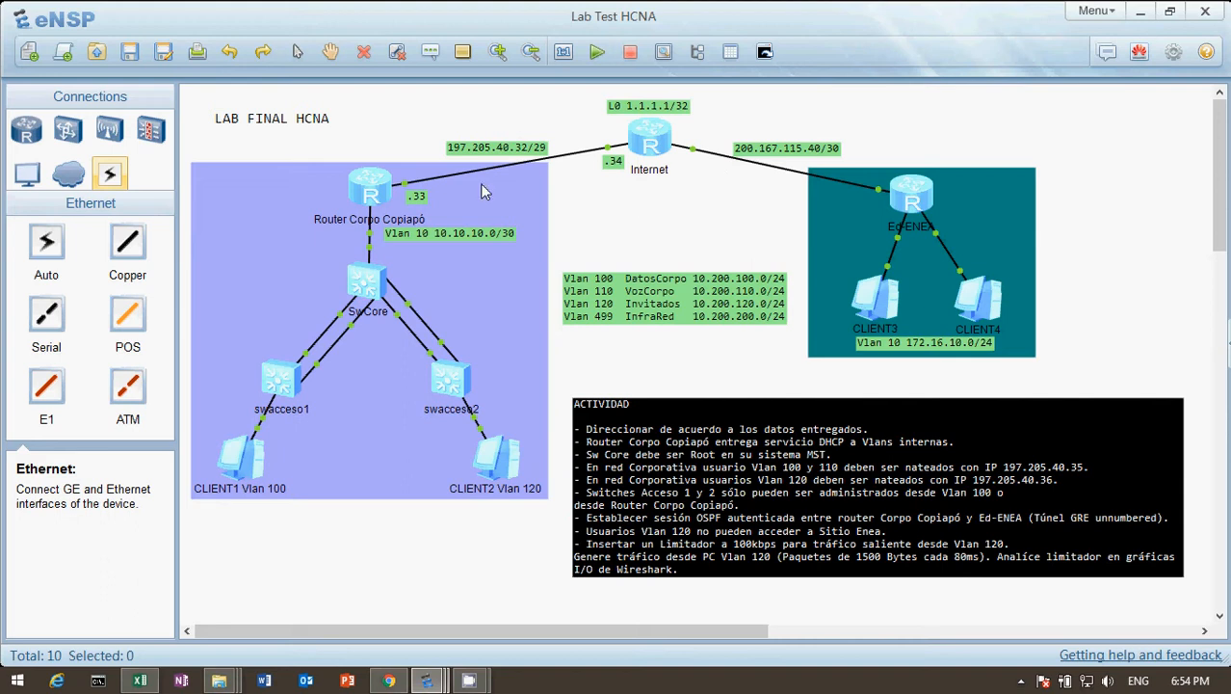
Display the corporate router's current configuration for the tunnel interface and review its GRE and OSPF authentication settings.
{"action": "left_click", "coordinate": [383, 195]}
{"action": "double_click", "coordinate": [383, 194]}
{"action": "key", "text": "Return"}
{"action": "key", "text": "Return"}
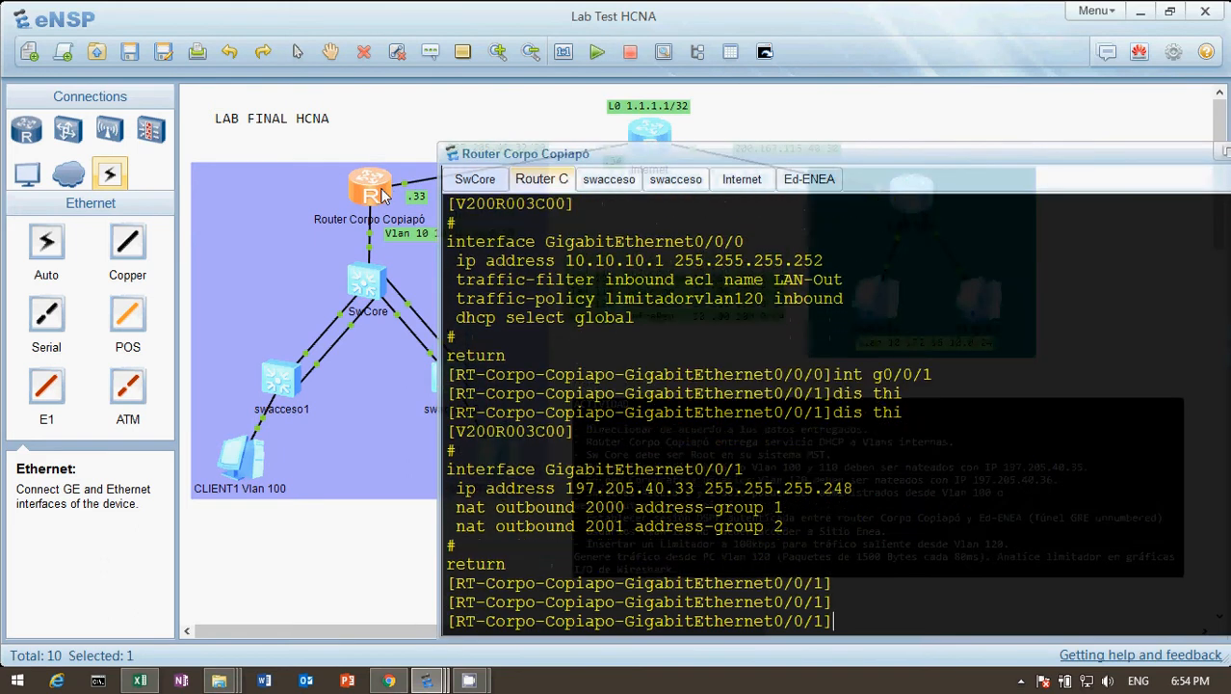
{"action": "type", "text": "dis cu"}
{"action": "key", "text": "Tab"}
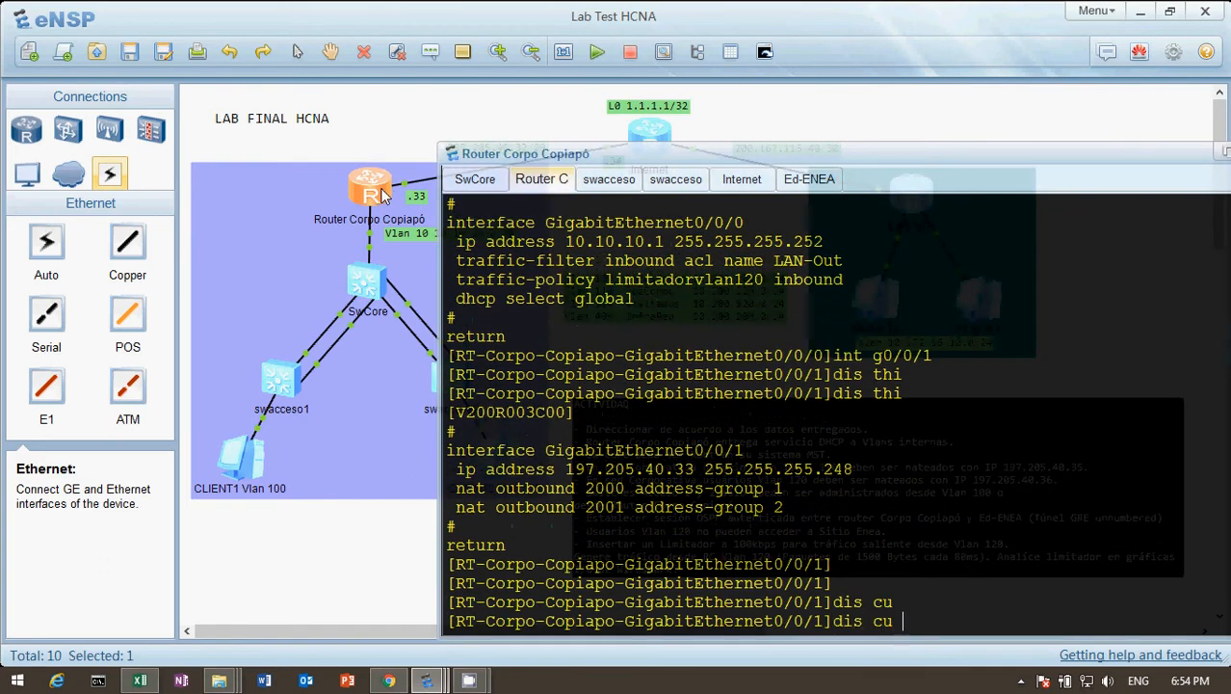
{"action": "type", "text": "in"}
{"action": "key", "text": "Tab"}
{"action": "type", "text": "tunn"}
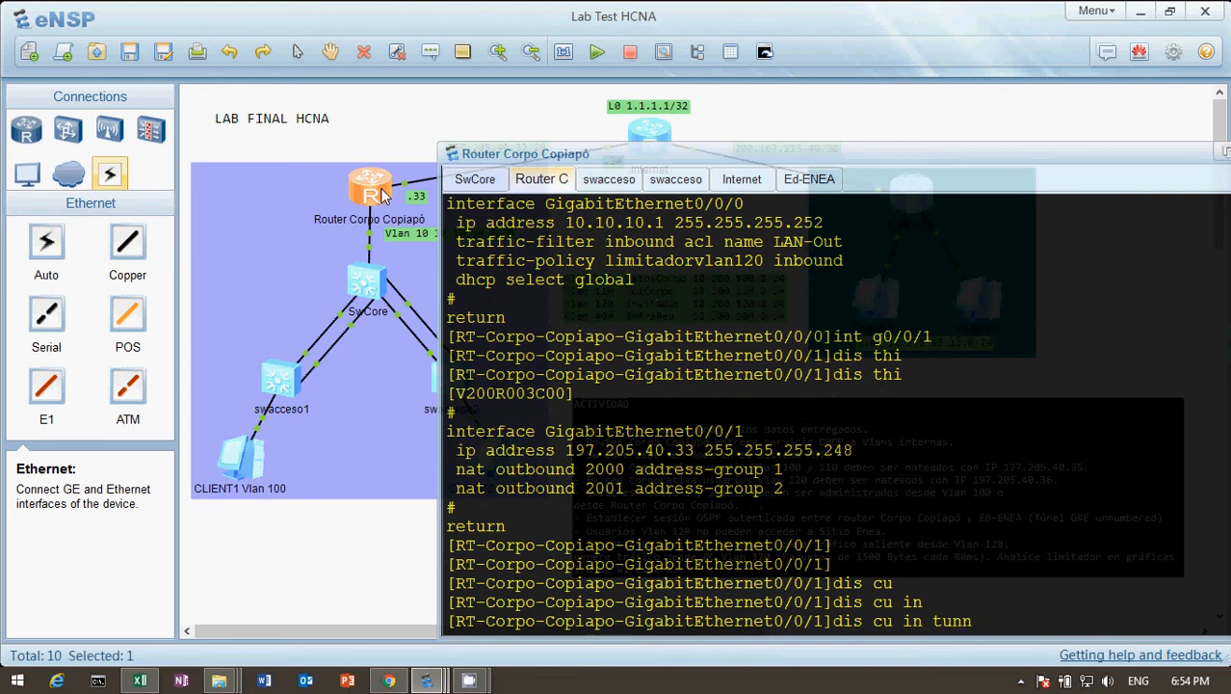
{"action": "type", "text": "el"}
{"action": "key", "text": "Return"}
{"action": "key", "text": "Return"}
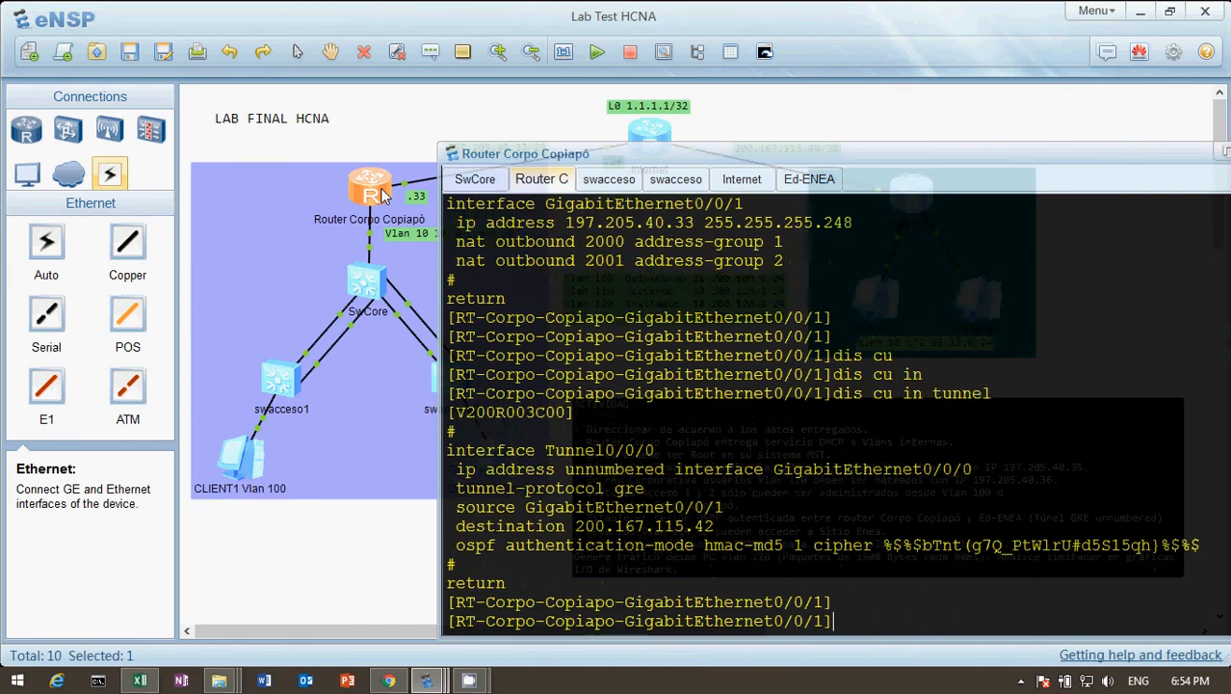
{"action": "key", "text": "Return"}
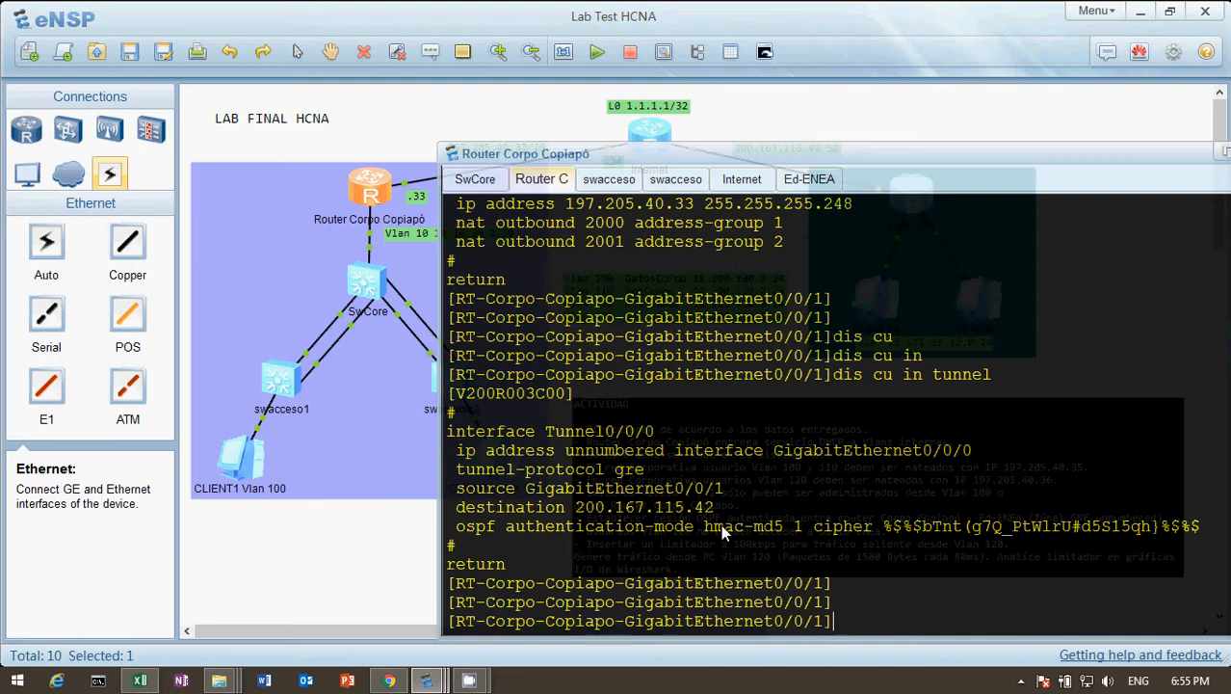
{"action": "key", "text": "Return"}
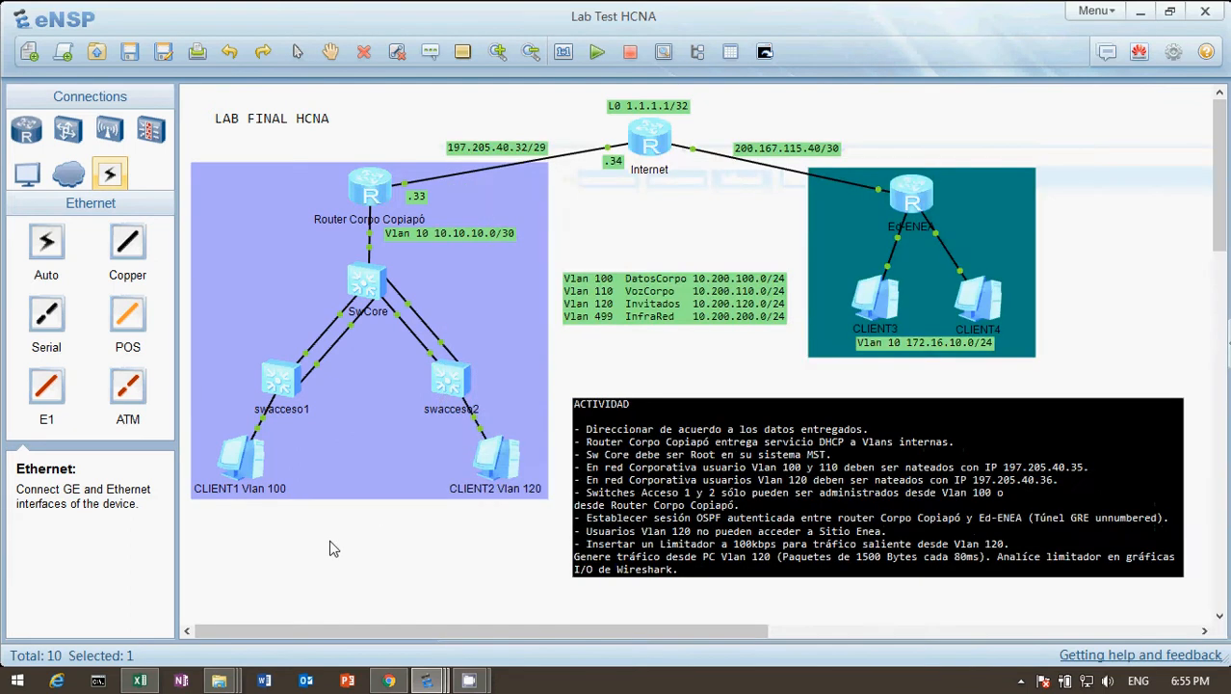
{"action": "left_click", "coordinate": [330, 547]}
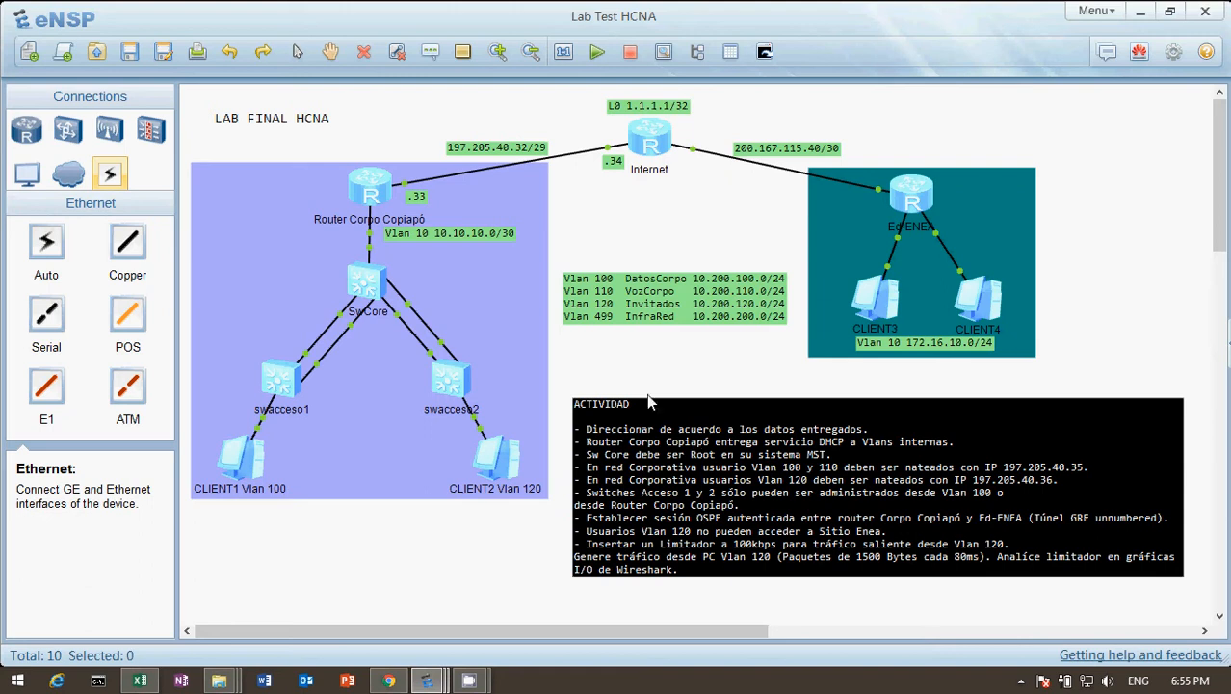
Return the corporate router to its system view and display the full current configuration.
{"action": "double_click", "coordinate": [368, 193]}
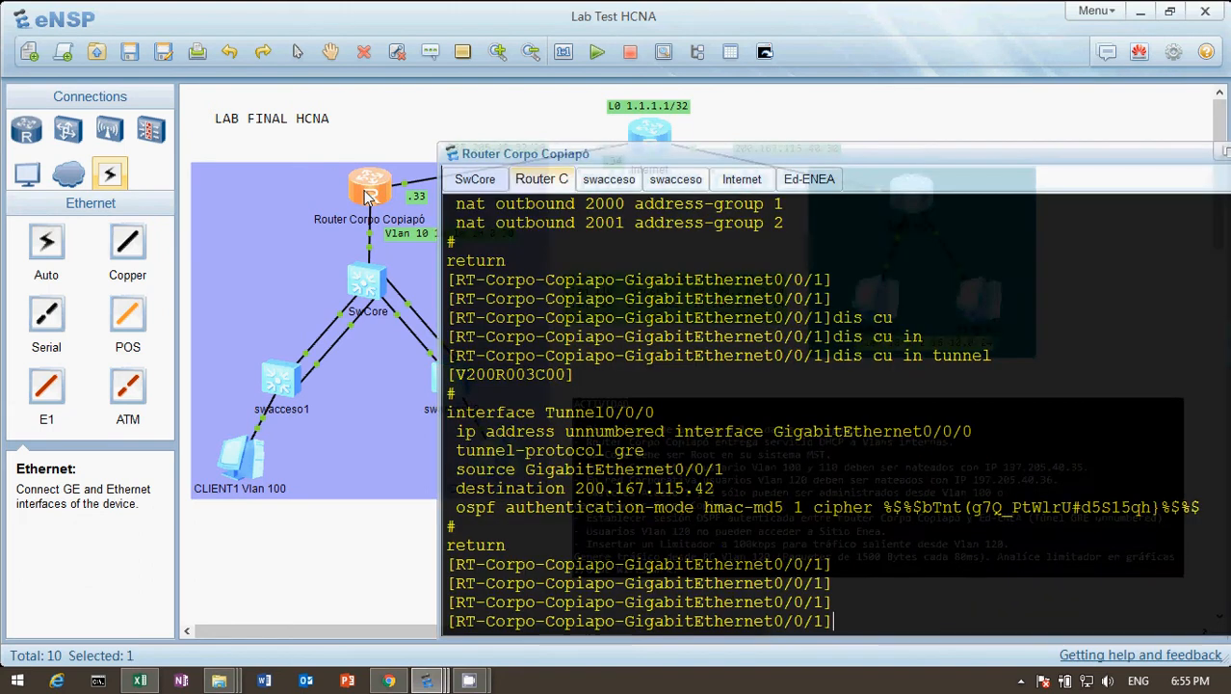
{"action": "type", "text": "quit"}
{"action": "key", "text": "Return"}
{"action": "key", "text": "Return"}
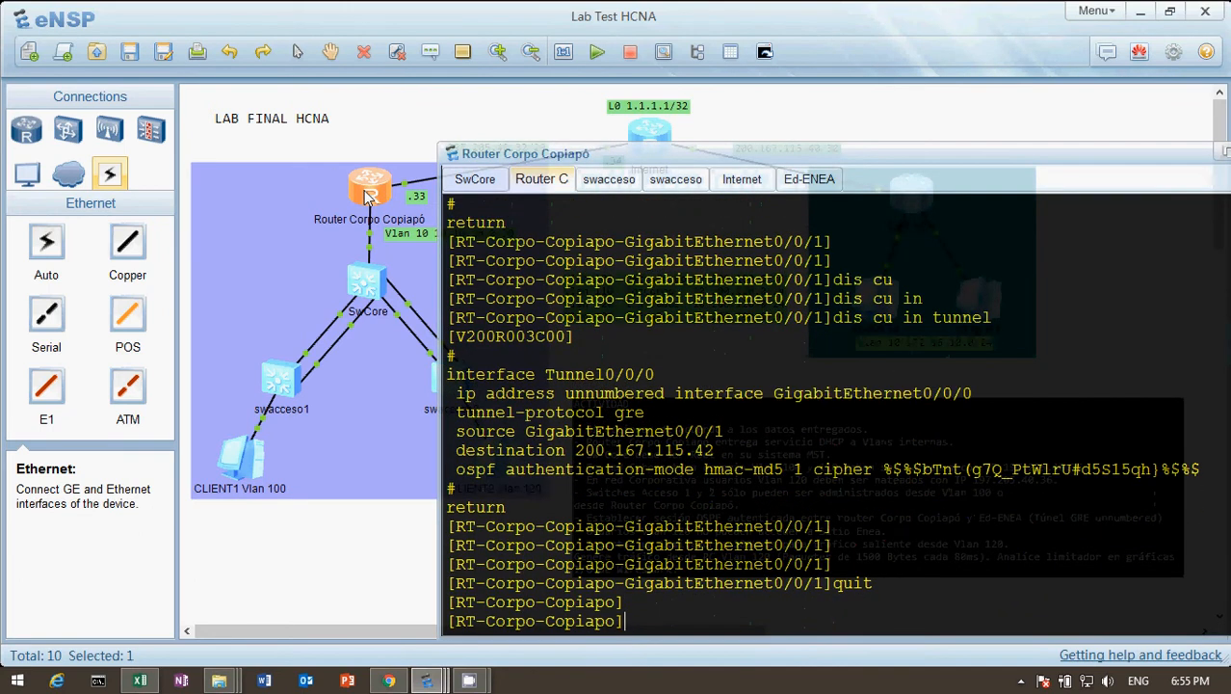
{"action": "type", "text": "dis cu"}
Examine the LAN-Out ACL rules and the Vlan120 traffic classifier, Limitador behavior and limitadorvlan120 policy in the configuration output.
{"action": "key", "text": "Return"}
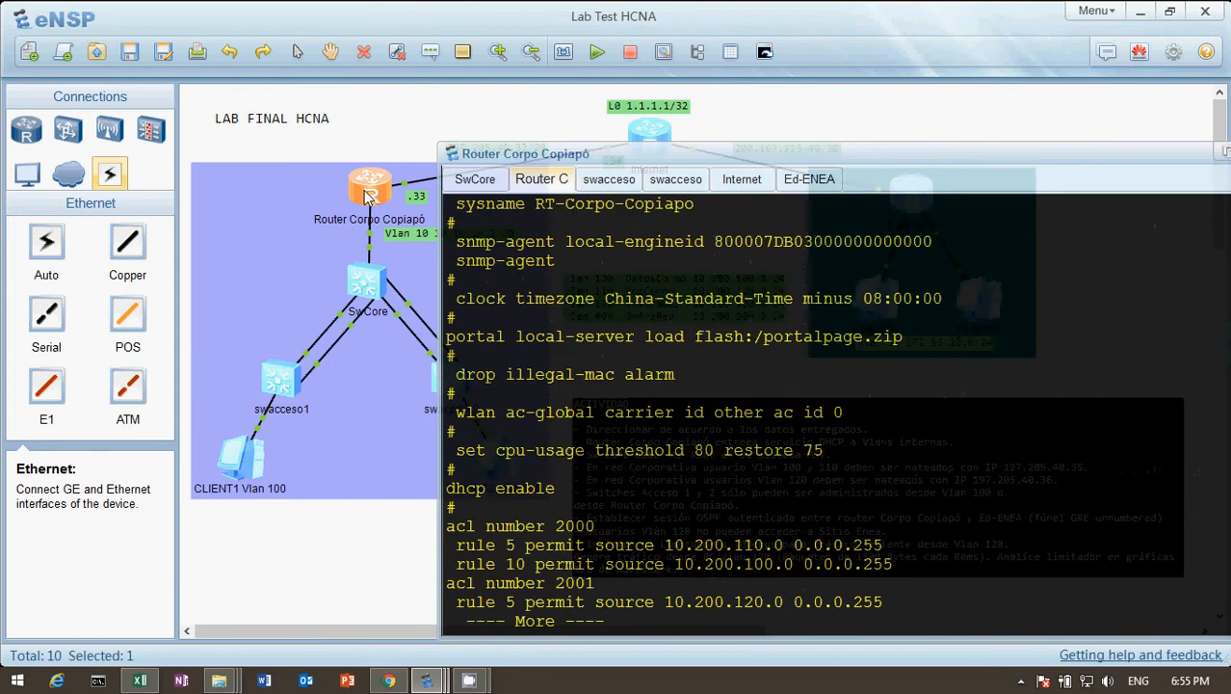
{"action": "key", "text": "Return"}
{"action": "key", "text": "Return"}
{"action": "key", "text": "Return"}
{"action": "key", "text": "Return"}
{"action": "key", "text": "Return"}
{"action": "key", "text": "Return"}
{"action": "key", "text": "Return"}
{"action": "key", "text": "Return"}
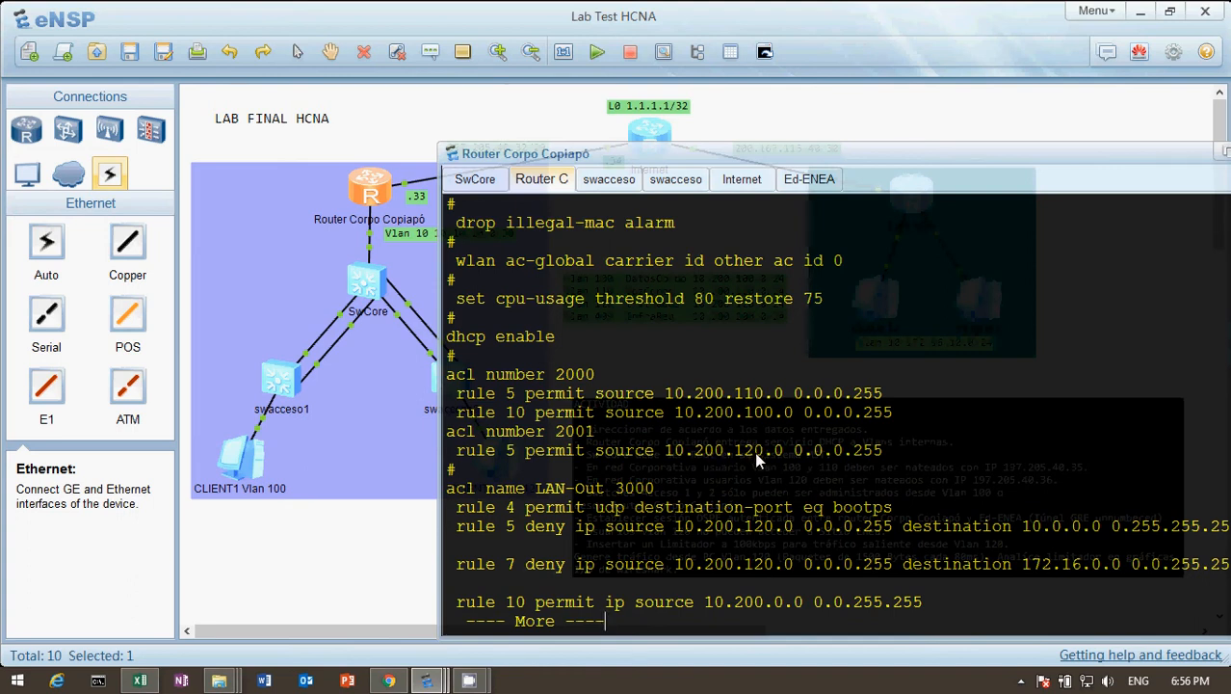
{"action": "key", "text": "Return"}
{"action": "key", "text": "Return"}
{"action": "key", "text": "Return"}
{"action": "key", "text": "Return"}
{"action": "key", "text": "Return"}
{"action": "key", "text": "Return"}
{"action": "key", "text": "Return"}
{"action": "key", "text": "Return"}
{"action": "key", "text": "Return"}
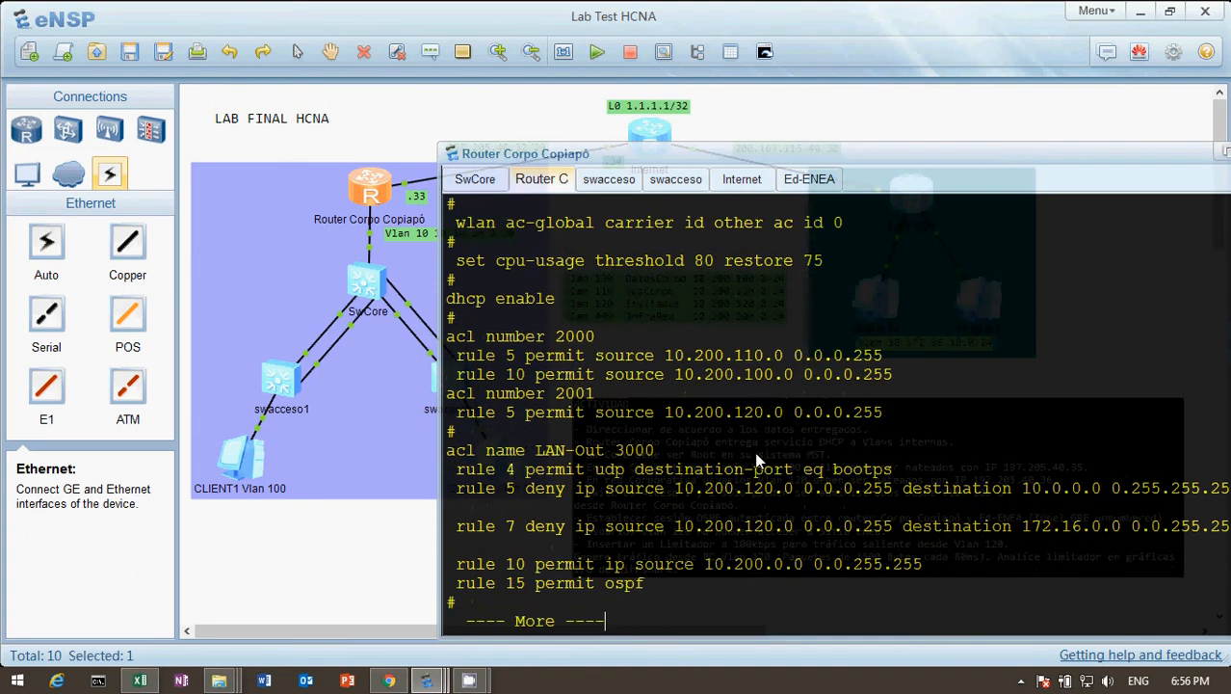
{"action": "key", "text": "Return"}
{"action": "key", "text": "Return"}
{"action": "key", "text": "Return"}
{"action": "key", "text": "Return"}
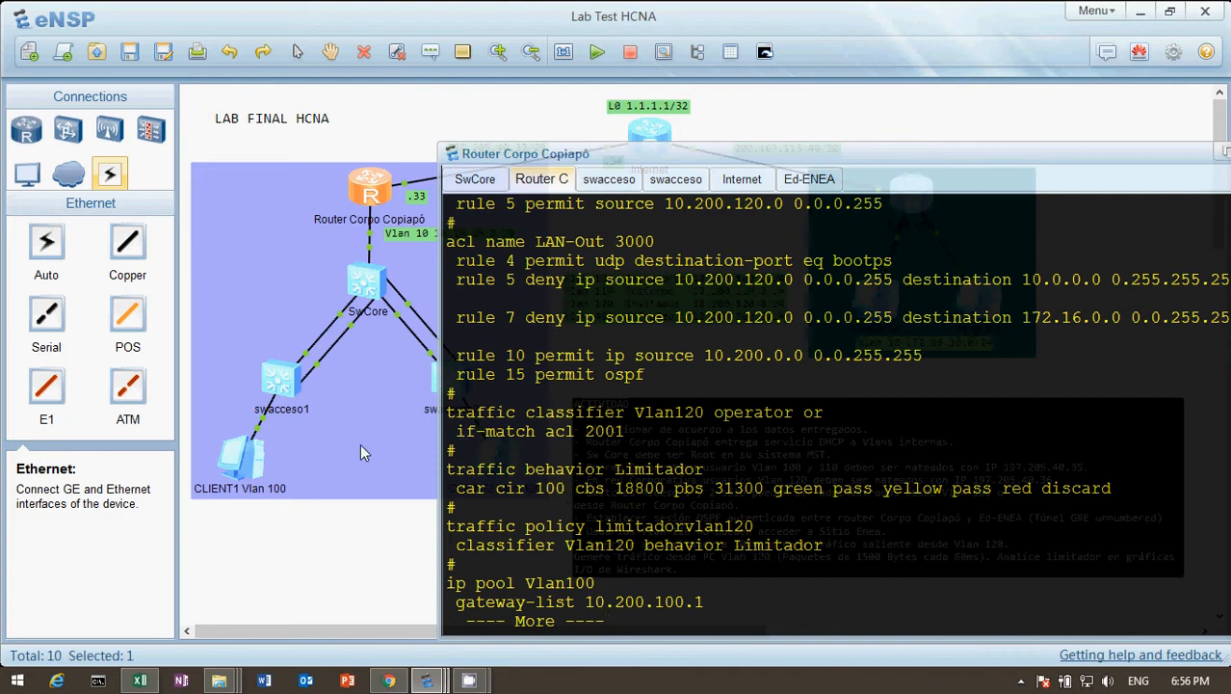
{"action": "left_click", "coordinate": [326, 526]}
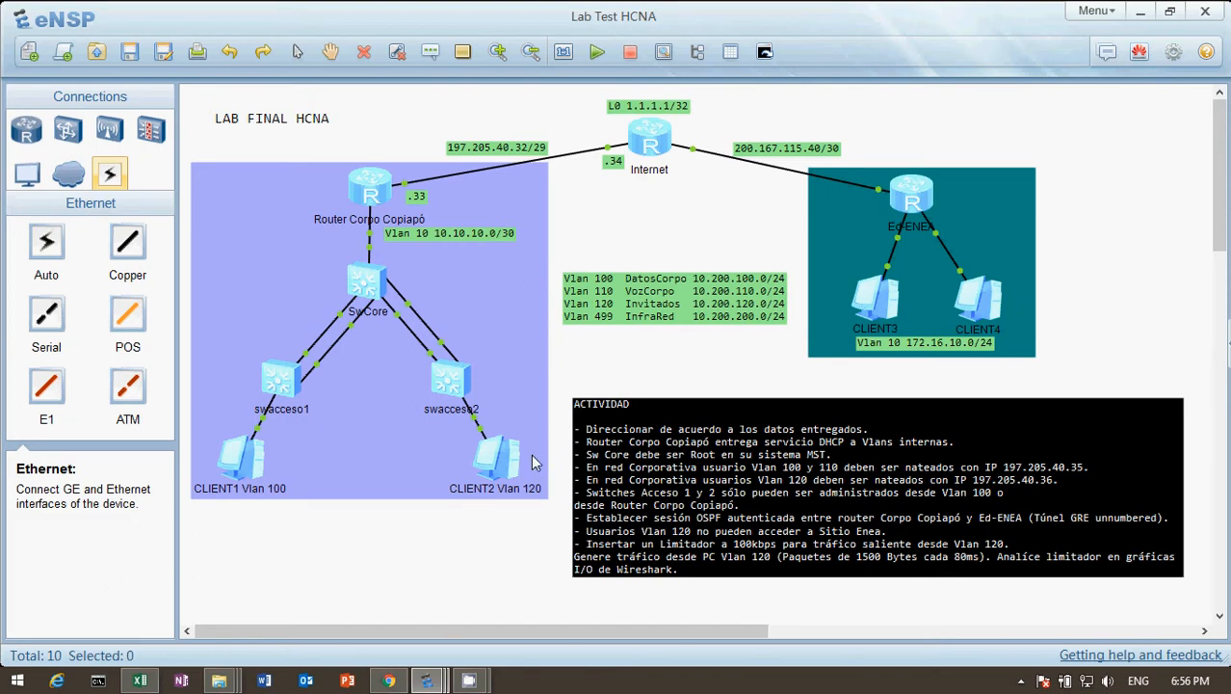
Run and stop a short periodic UDP packet transmission from CLIENT2 Vlan 120 to 1.1.1.1.
{"action": "double_click", "coordinate": [503, 470]}
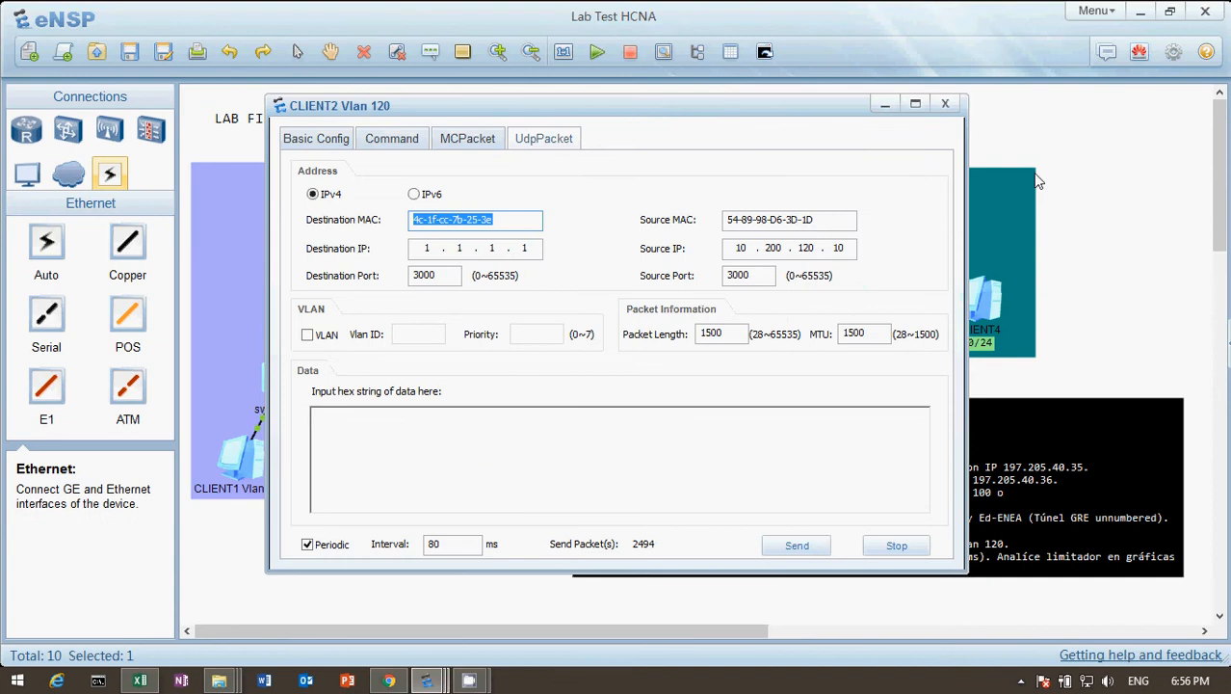
{"action": "left_click", "coordinate": [1036, 183]}
{"action": "double_click", "coordinate": [502, 461]}
{"action": "left_click", "coordinate": [798, 546]}
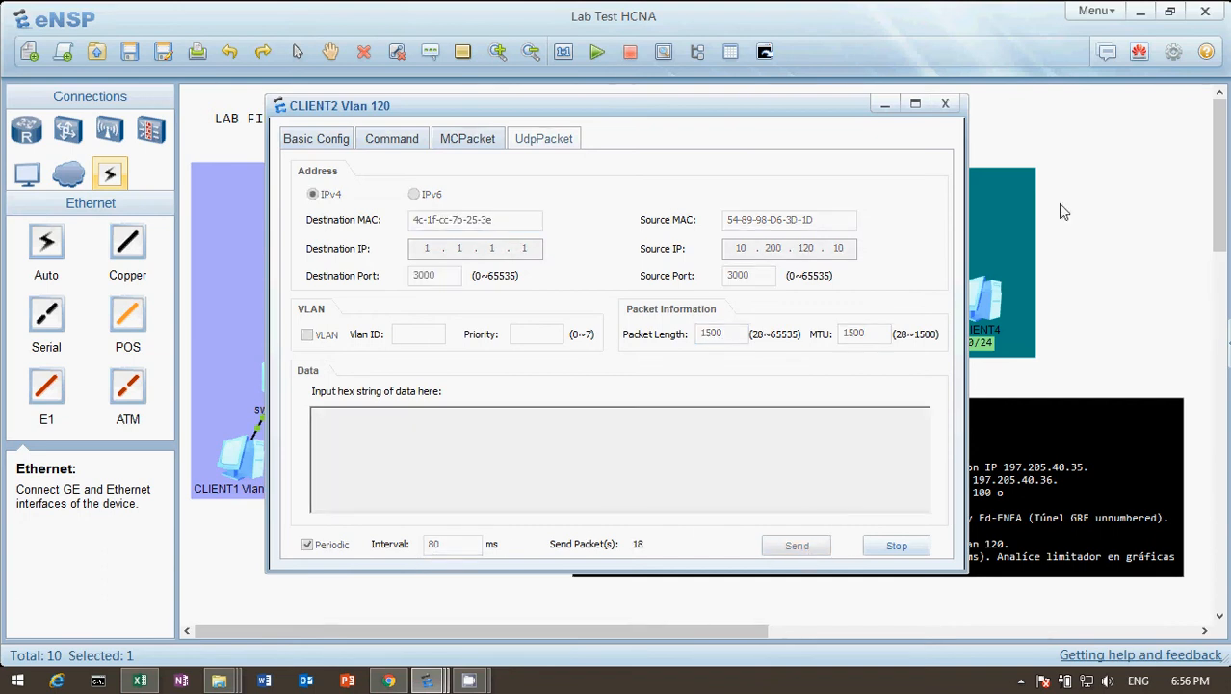
{"action": "left_click", "coordinate": [891, 546]}
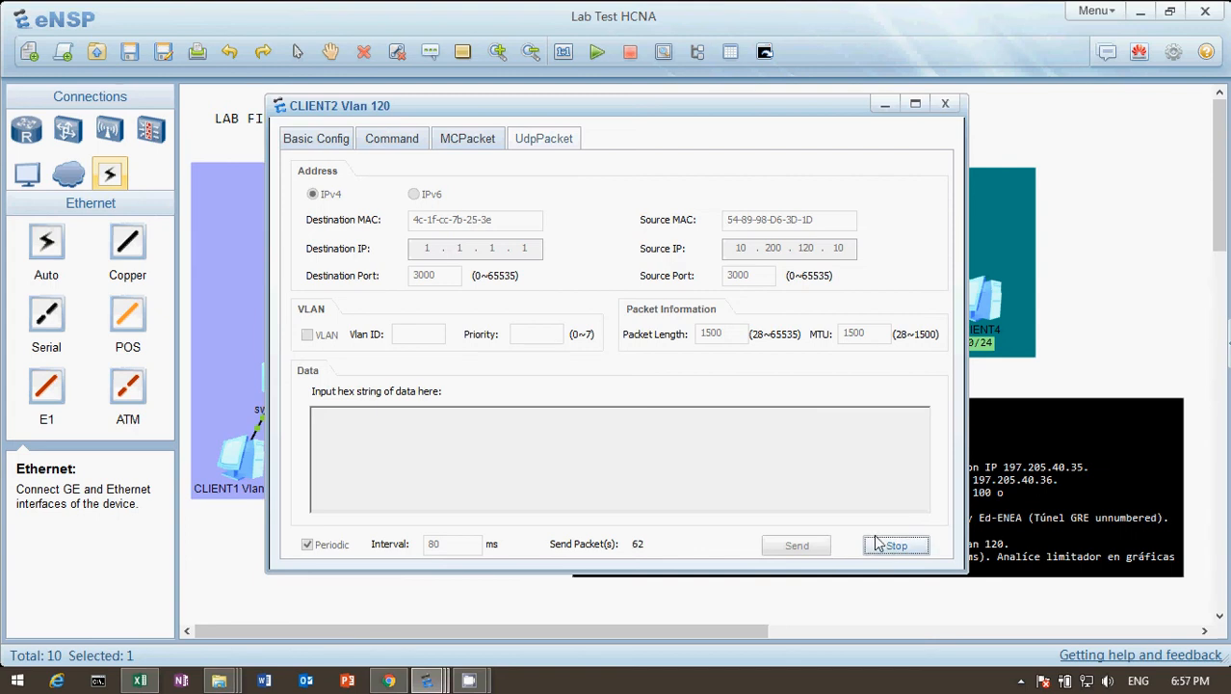
{"action": "left_click", "coordinate": [1092, 331]}
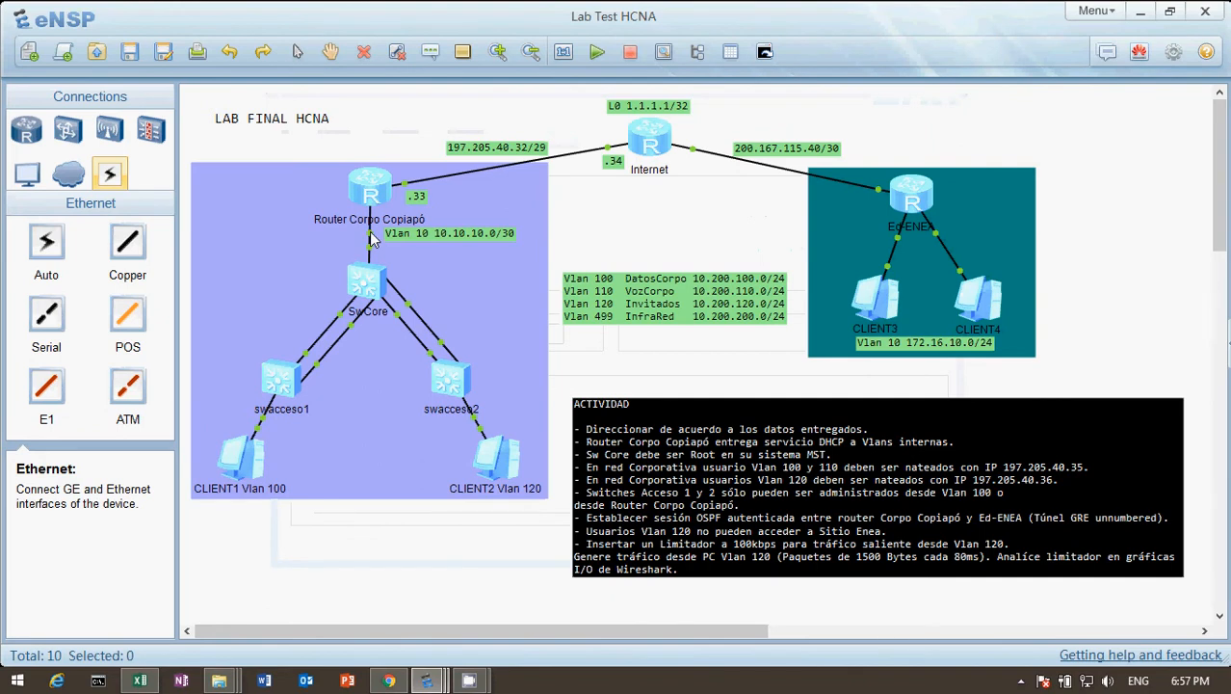
End the router's paged configuration output and display the GigabitEthernet0/0/1 configuration from its interface view.
{"action": "double_click", "coordinate": [370, 185]}
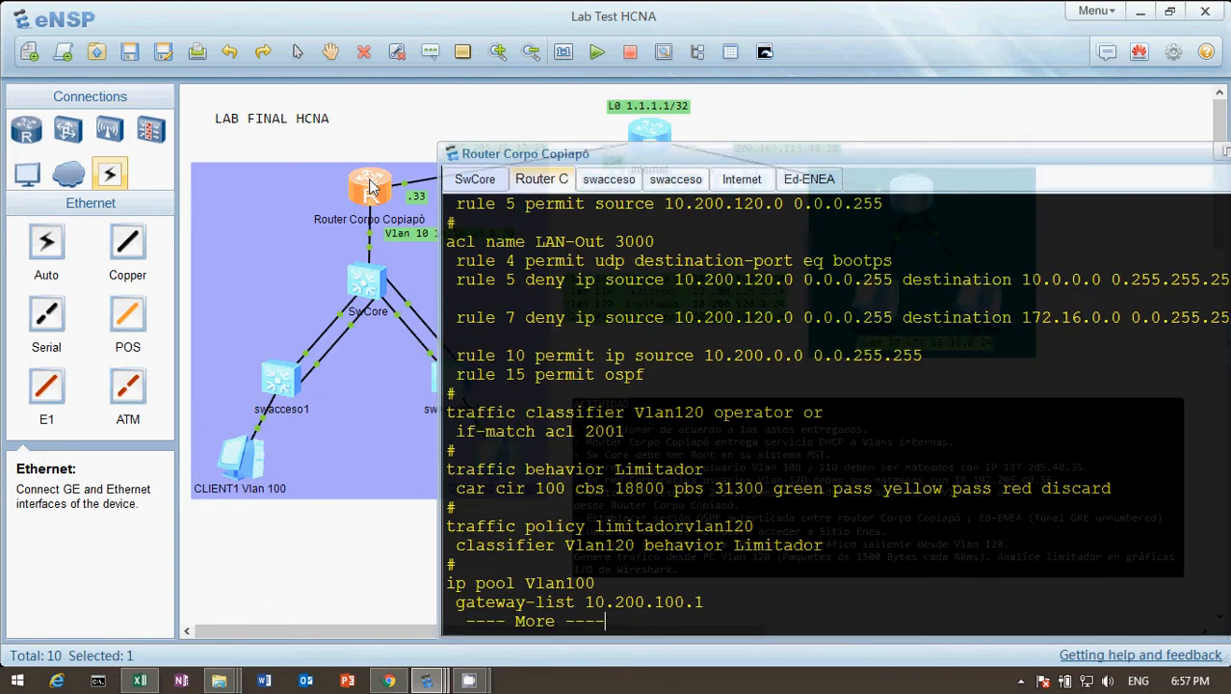
{"action": "key", "text": "space"}
{"action": "key", "text": "space"}
{"action": "key", "text": "Return"}
{"action": "type", "text": "i"}
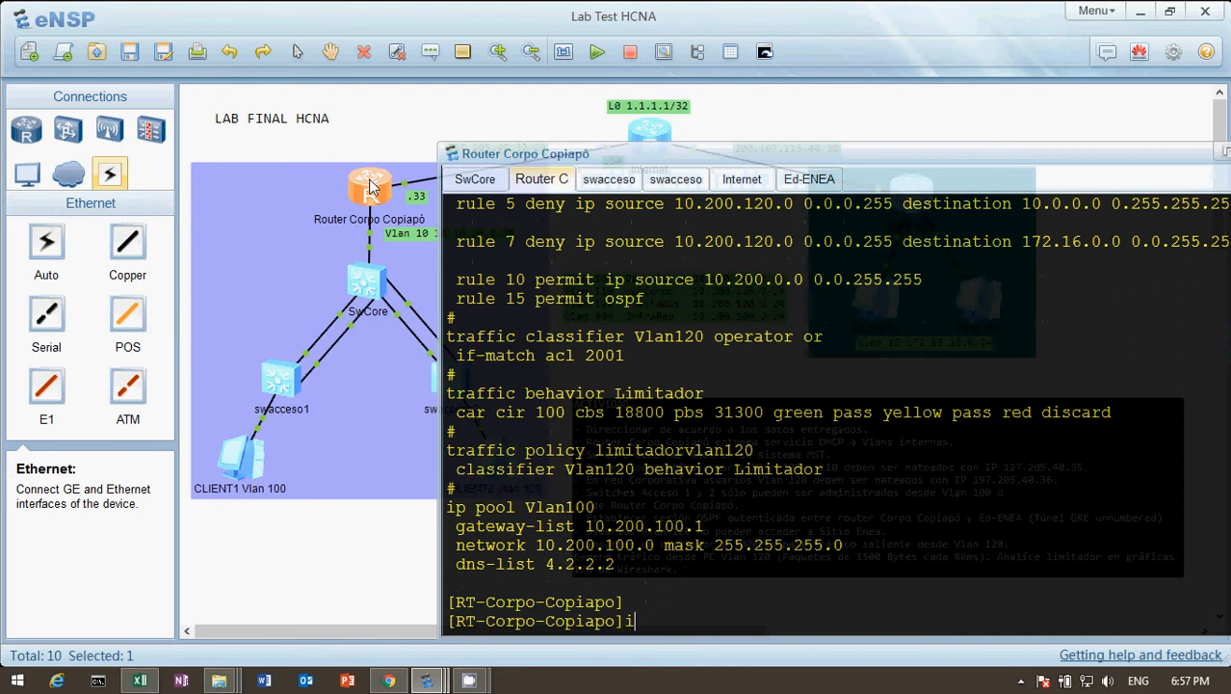
{"action": "type", "text": "nt g0/0/1"}
{"action": "key", "text": "Return"}
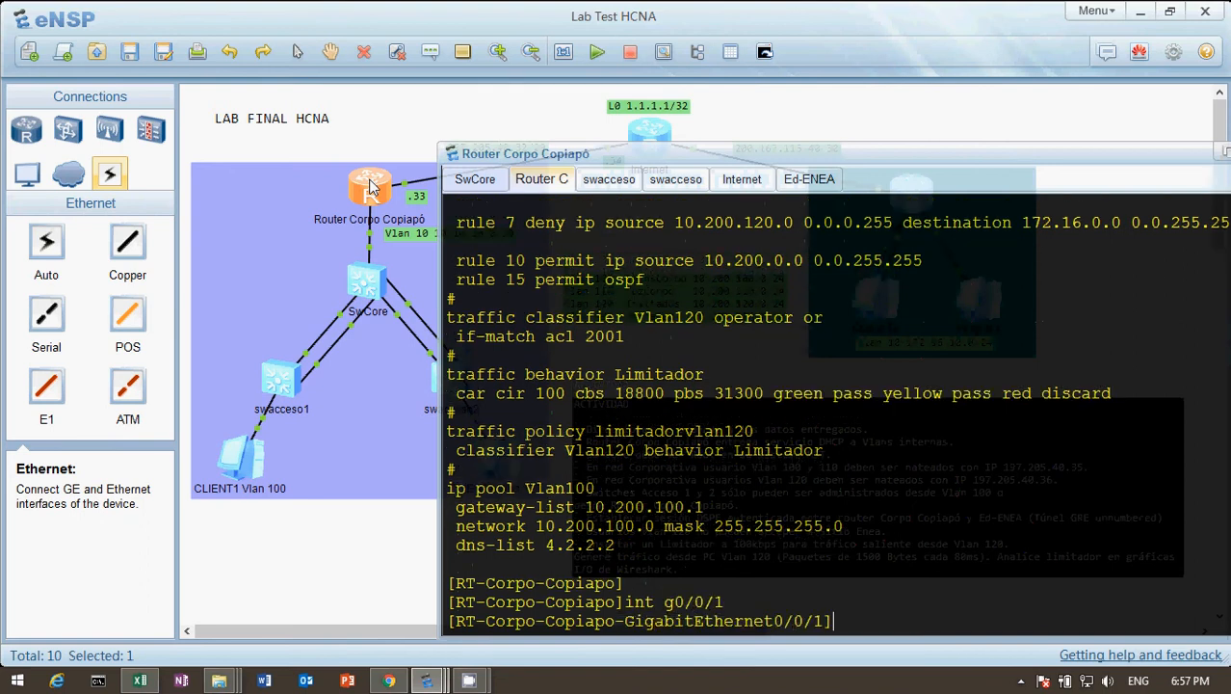
{"action": "type", "text": "dis thi"}
{"action": "key", "text": "Tab"}
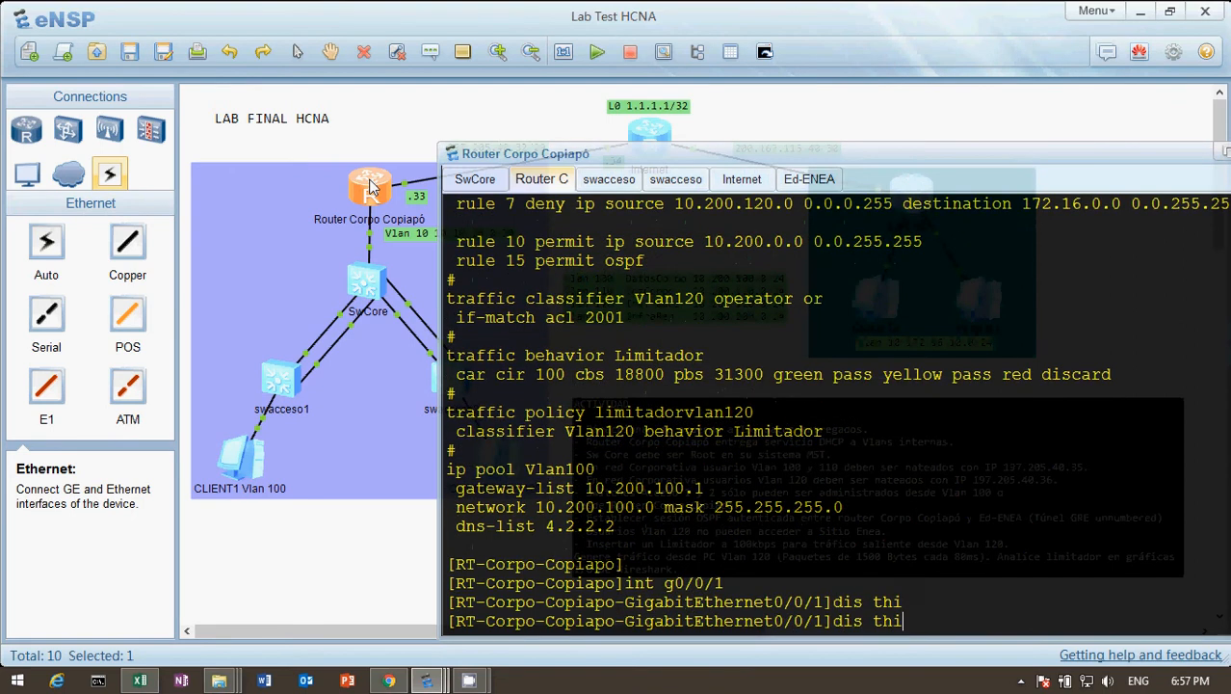
{"action": "key", "text": "Return"}
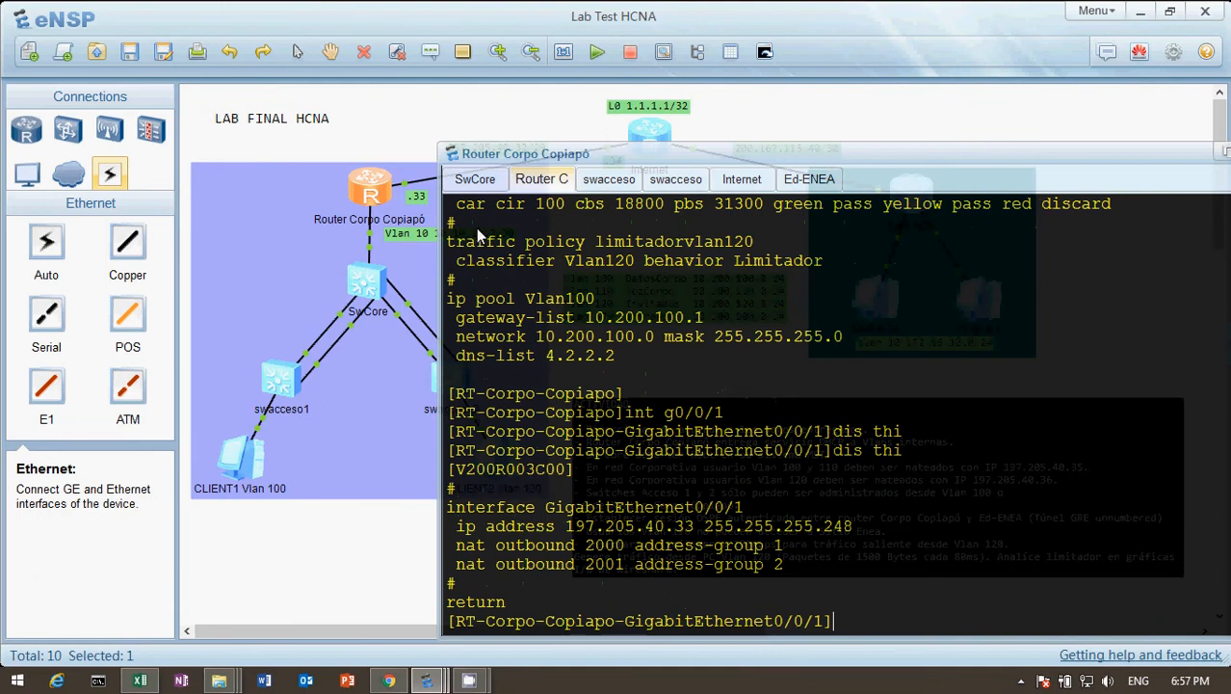
{"action": "left_click", "coordinate": [357, 146]}
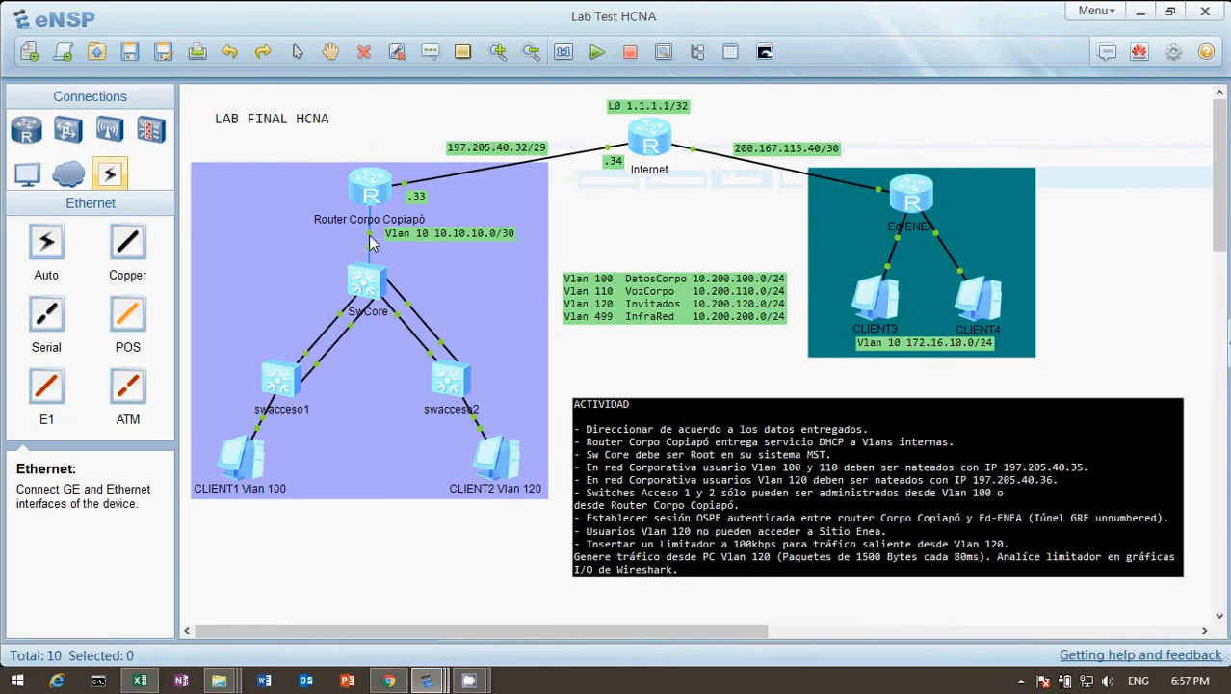
Switch the corporate router to the interface view of GigabitEthernet0/0/0 and display that interface's configuration.
{"action": "double_click", "coordinate": [384, 196]}
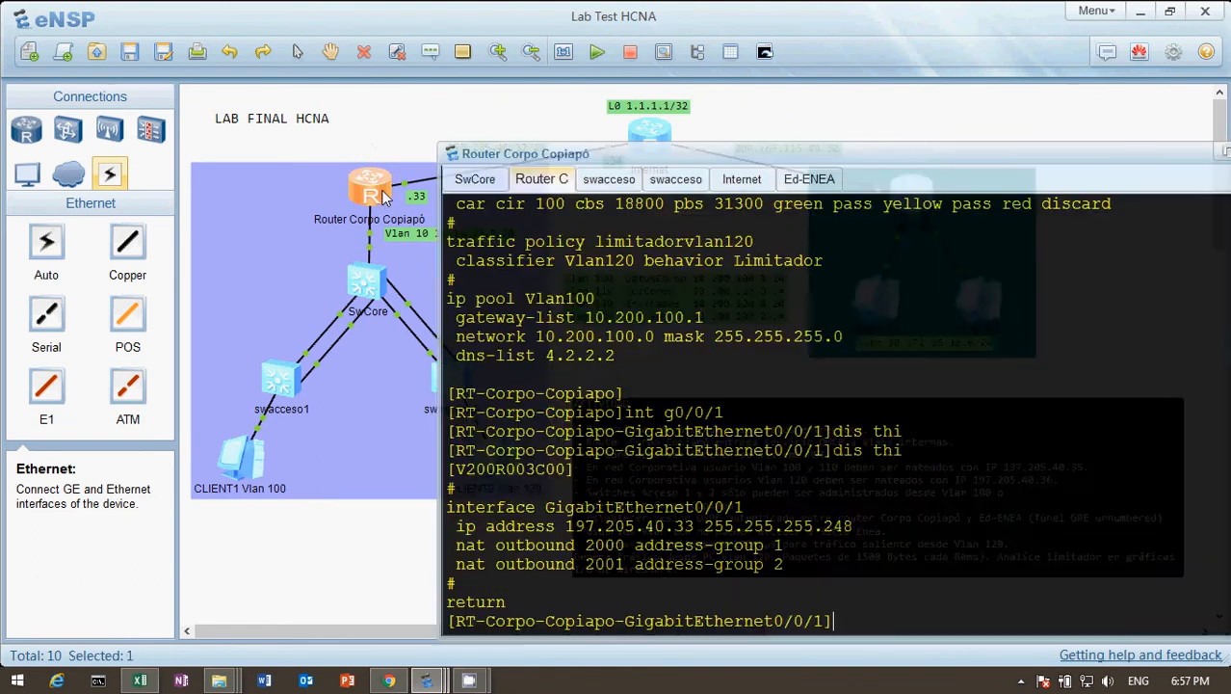
{"action": "key", "text": "Up"}
{"action": "key", "text": "Up"}
{"action": "key", "text": "BackSpace"}
{"action": "type", "text": "0/0/0"}
{"action": "key", "text": "Return"}
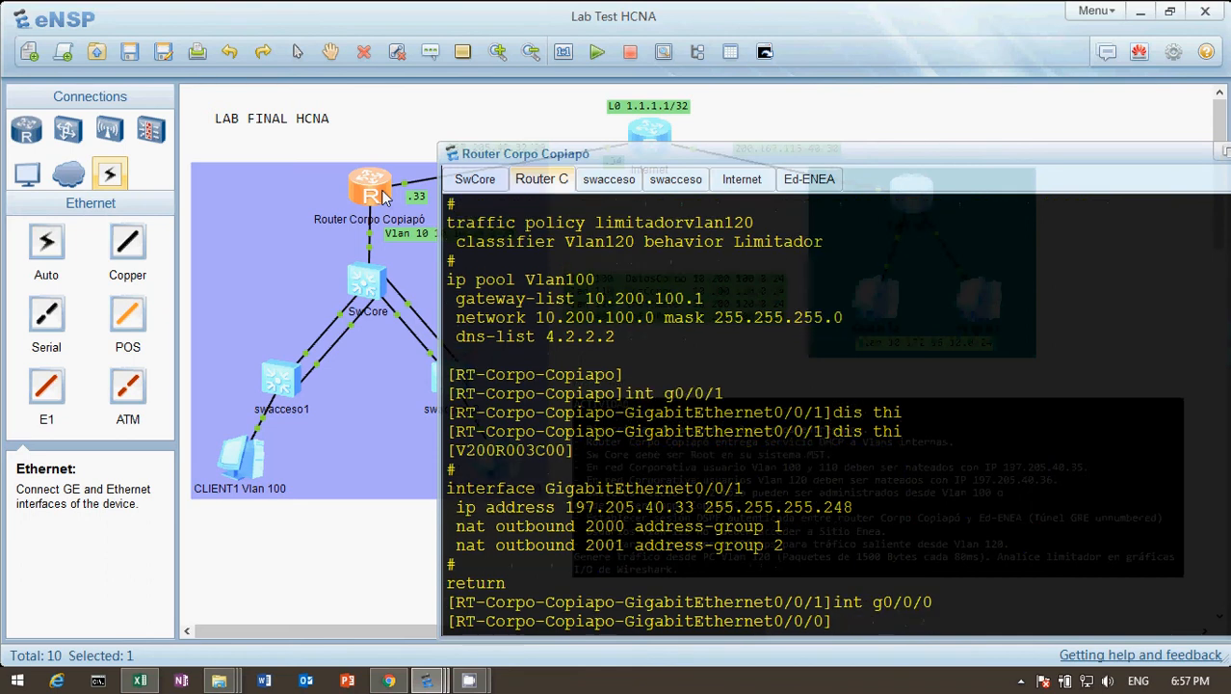
{"action": "type", "text": "dis thi"}
{"action": "key", "text": "Return"}
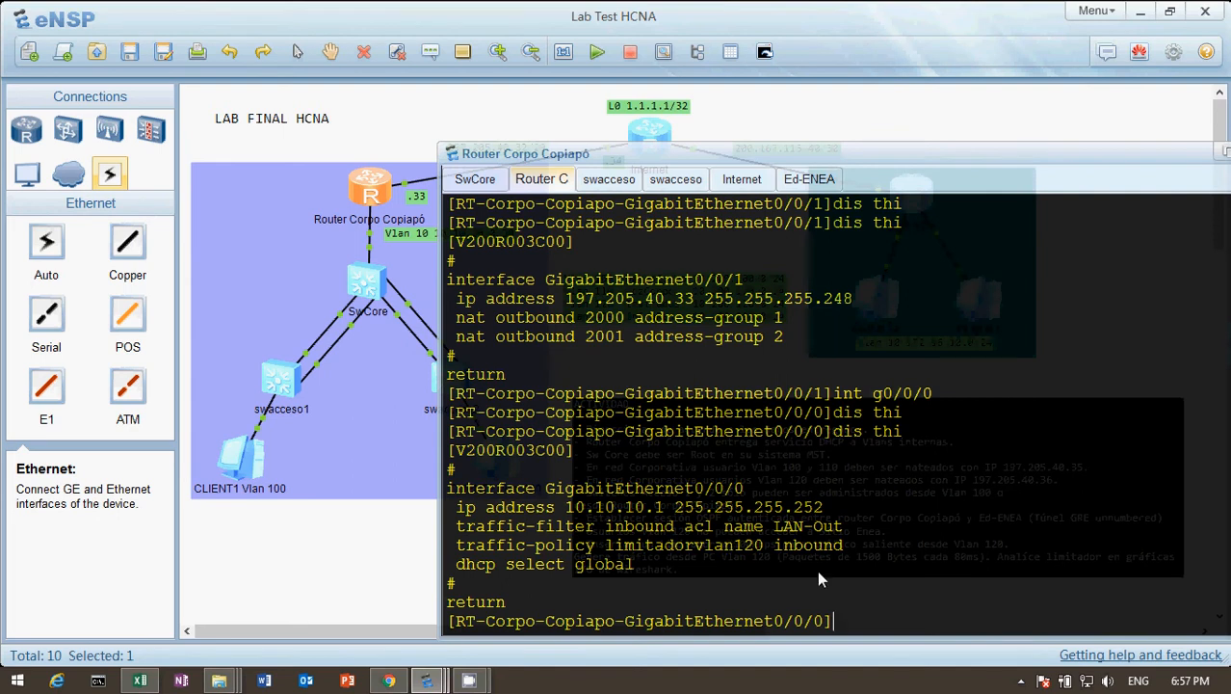
Remove the inbound traffic policy from the corporate router's GigabitEthernet0/0/0 interface.
{"action": "type", "text": "und"}
{"action": "key", "text": "Tab"}
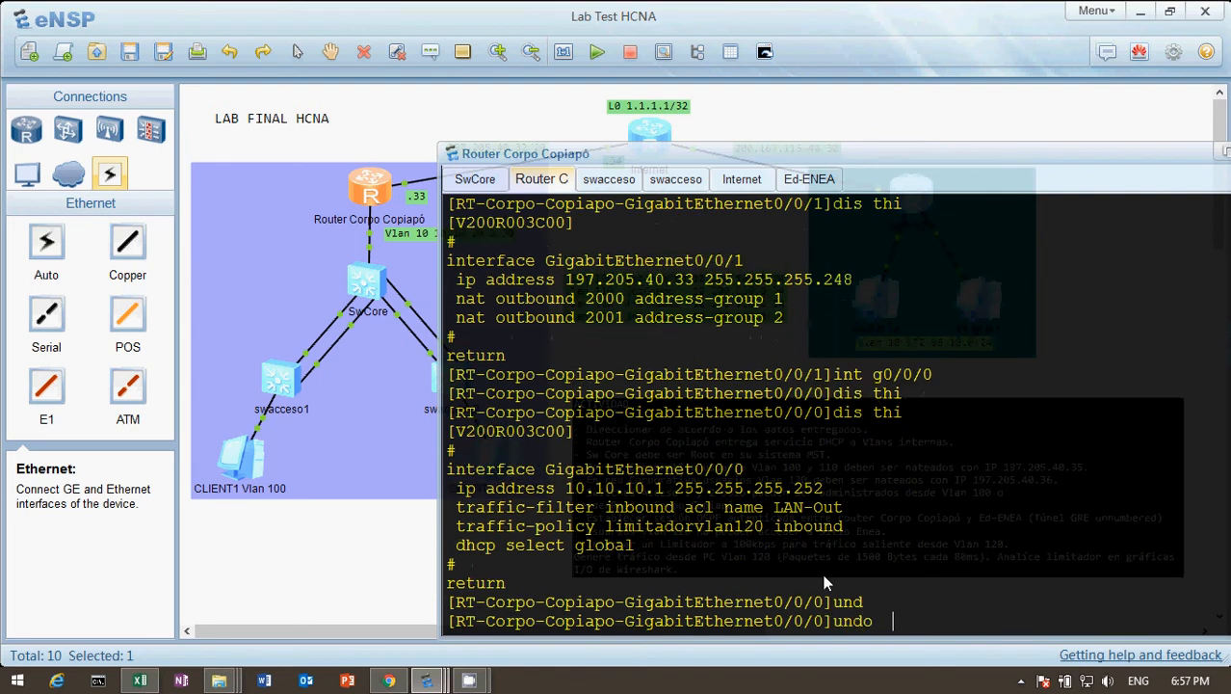
{"action": "type", "text": "traff"}
{"action": "key", "text": "Tab"}
{"action": "key", "text": "Tab"}
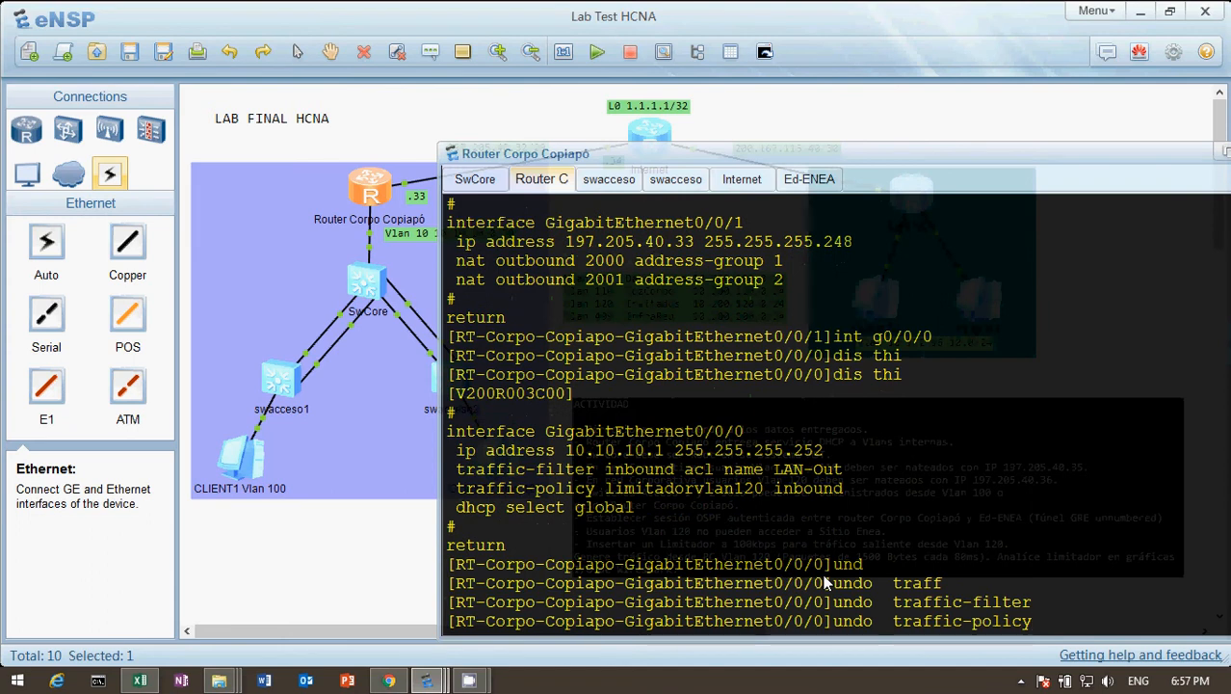
{"action": "type", "text": "in"}
{"action": "key", "text": "Tab"}
{"action": "key", "text": "Return"}
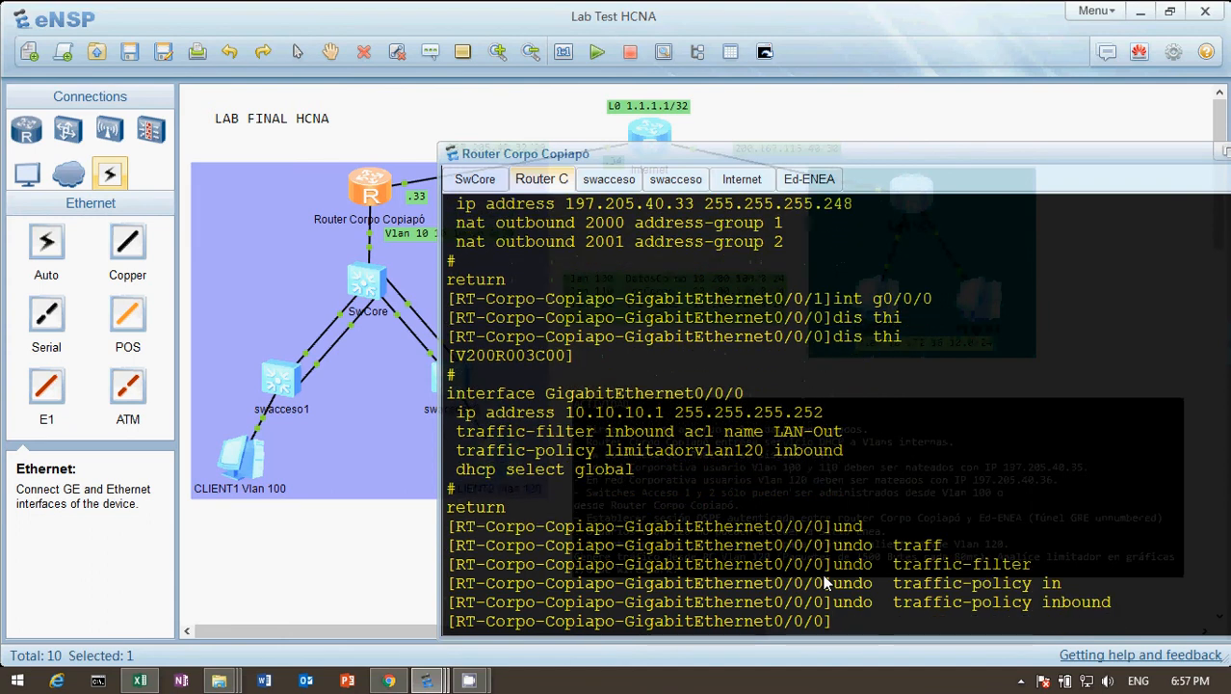
Start sending periodic UDP packets from CLIENT2 Vlan 120 to 1.1.1.1 again.
{"action": "left_click", "coordinate": [428, 578]}
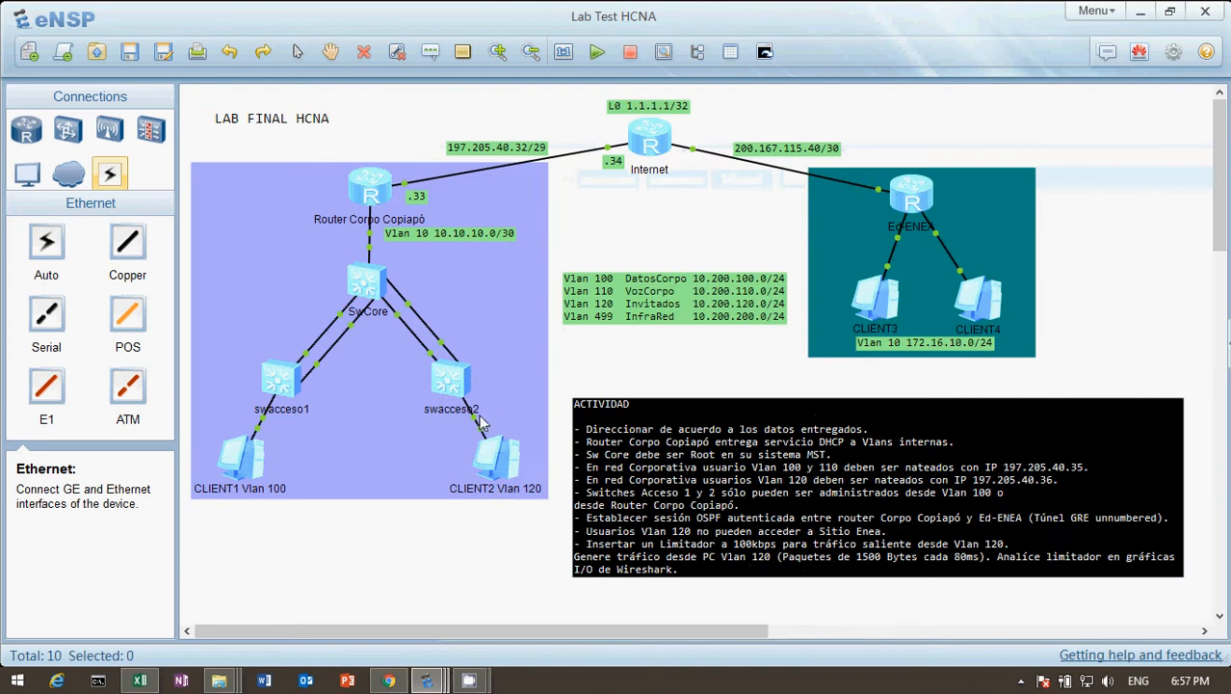
{"action": "double_click", "coordinate": [500, 461]}
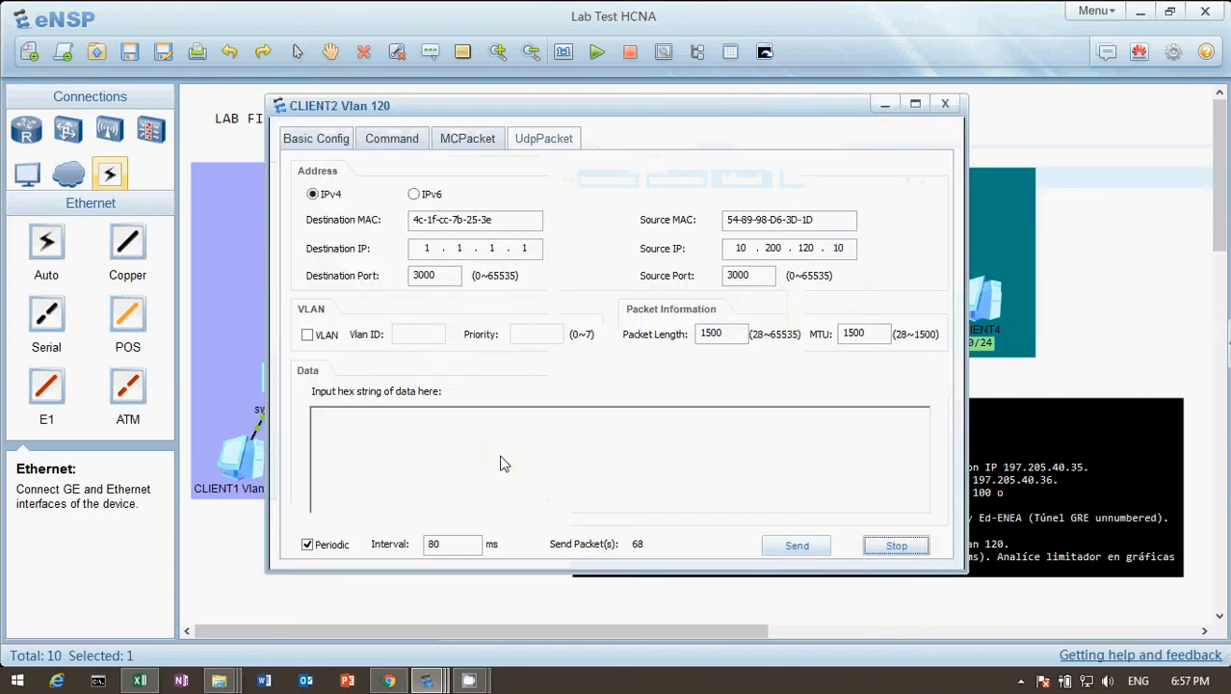
{"action": "left_click", "coordinate": [799, 543]}
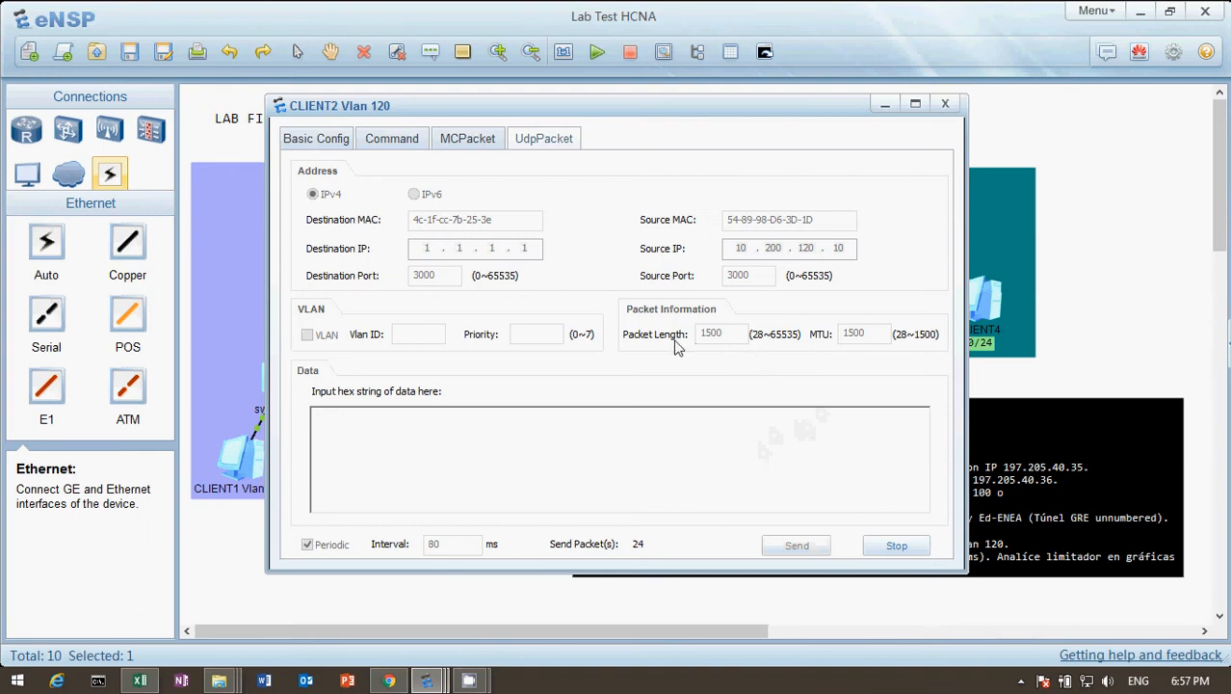
Start a data capture on the corporate router's interface of the 197.205.40.32/29 link to the Internet router.
{"action": "left_click", "coordinate": [1104, 145]}
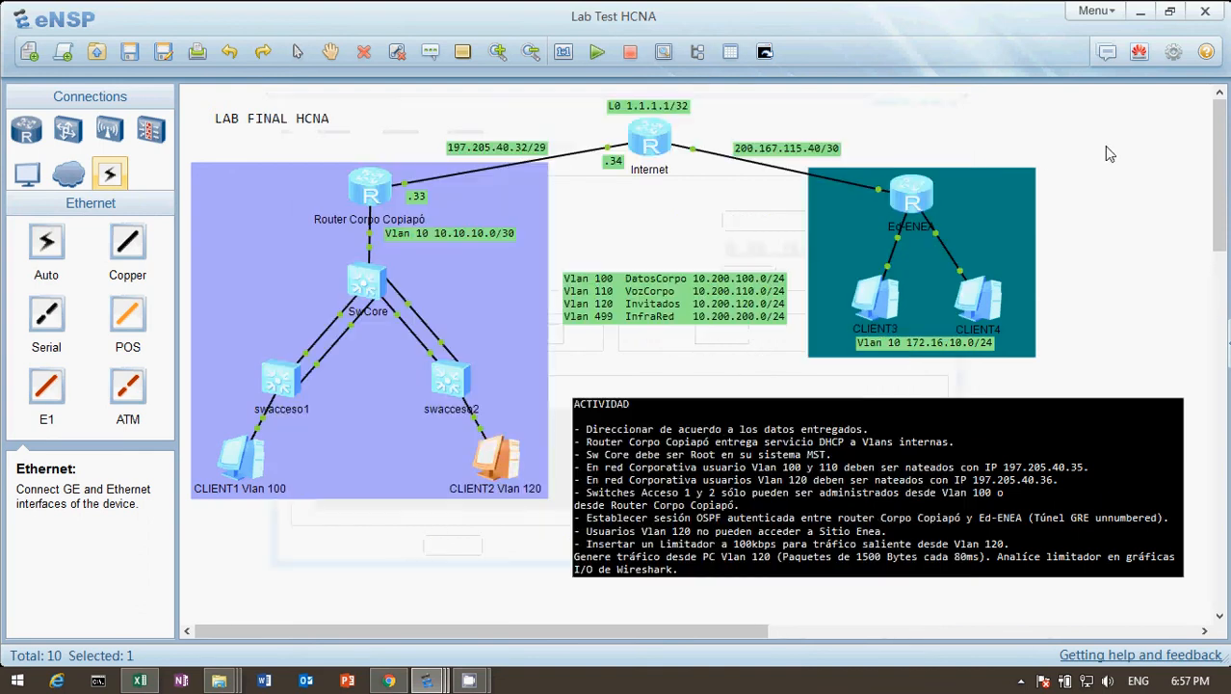
{"action": "right_click", "coordinate": [410, 192]}
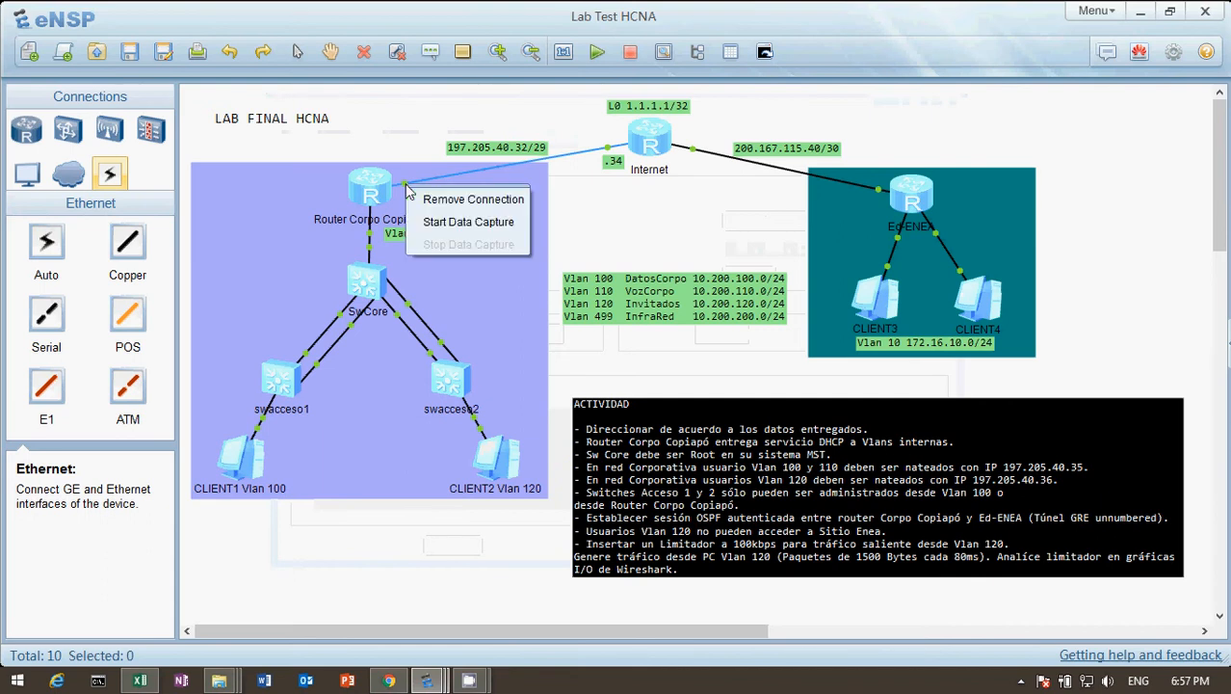
{"action": "left_click", "coordinate": [458, 222]}
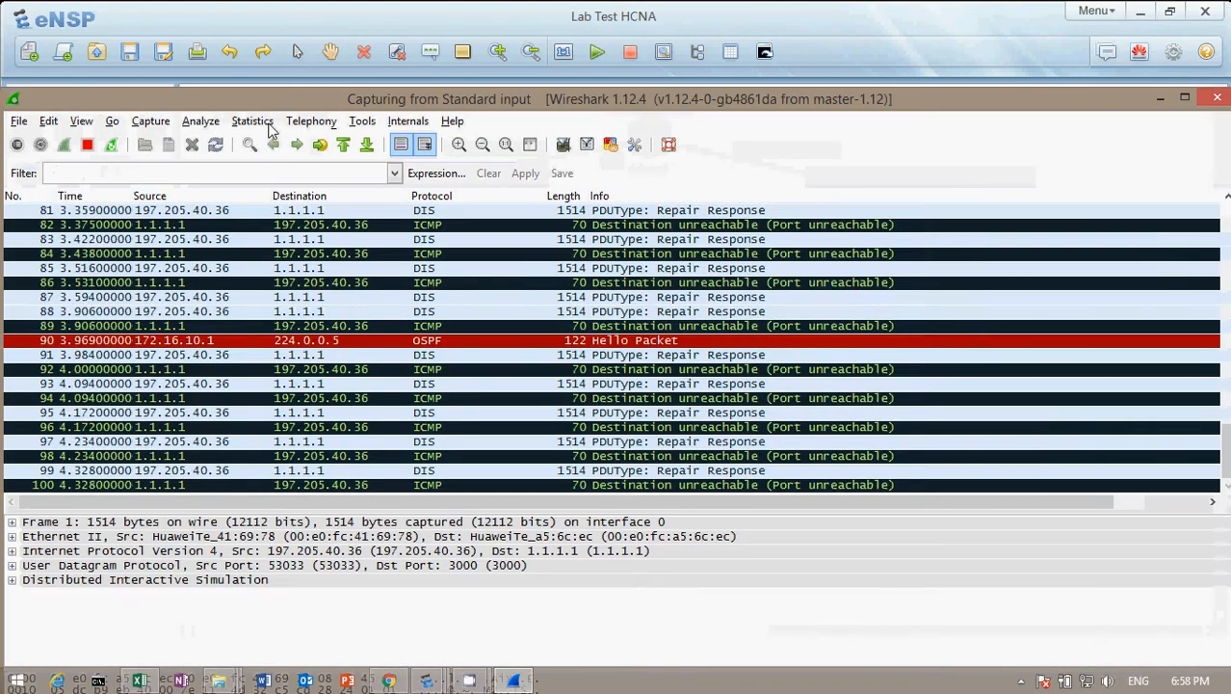
Review the running capture's summary statistics three times to check the average traffic rate without the limiter.
{"action": "left_click", "coordinate": [242, 121]}
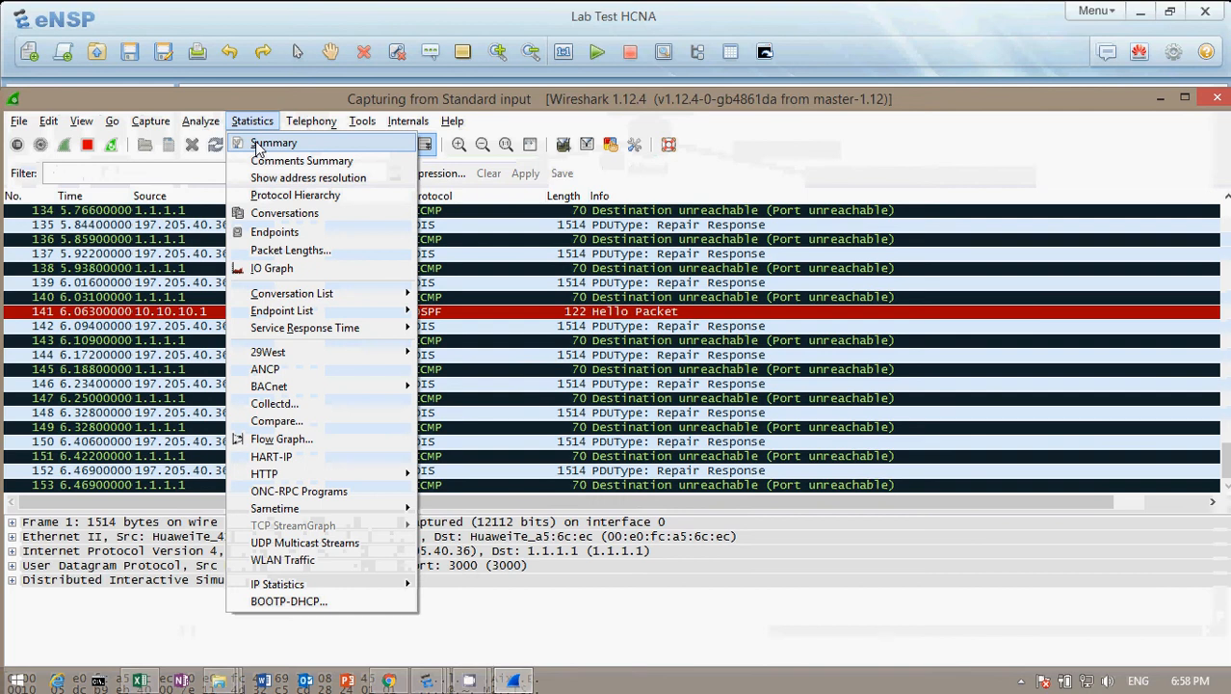
{"action": "left_click", "coordinate": [258, 145]}
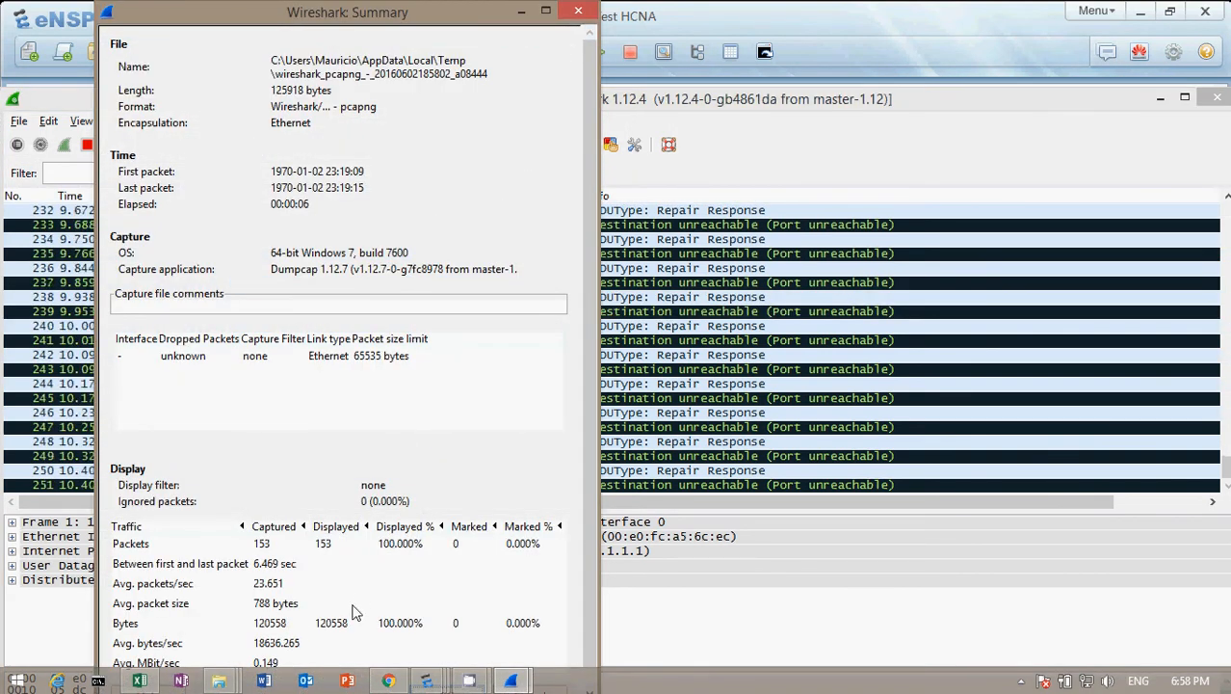
{"action": "left_click", "coordinate": [581, 14]}
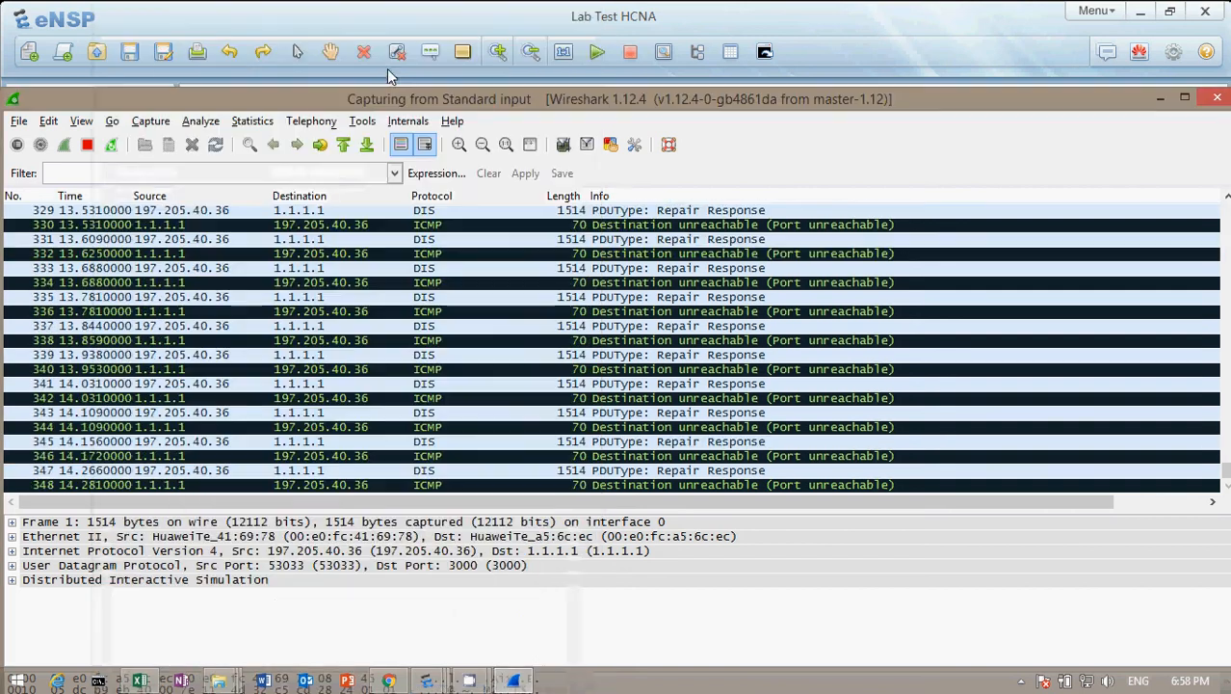
{"action": "left_click", "coordinate": [253, 121]}
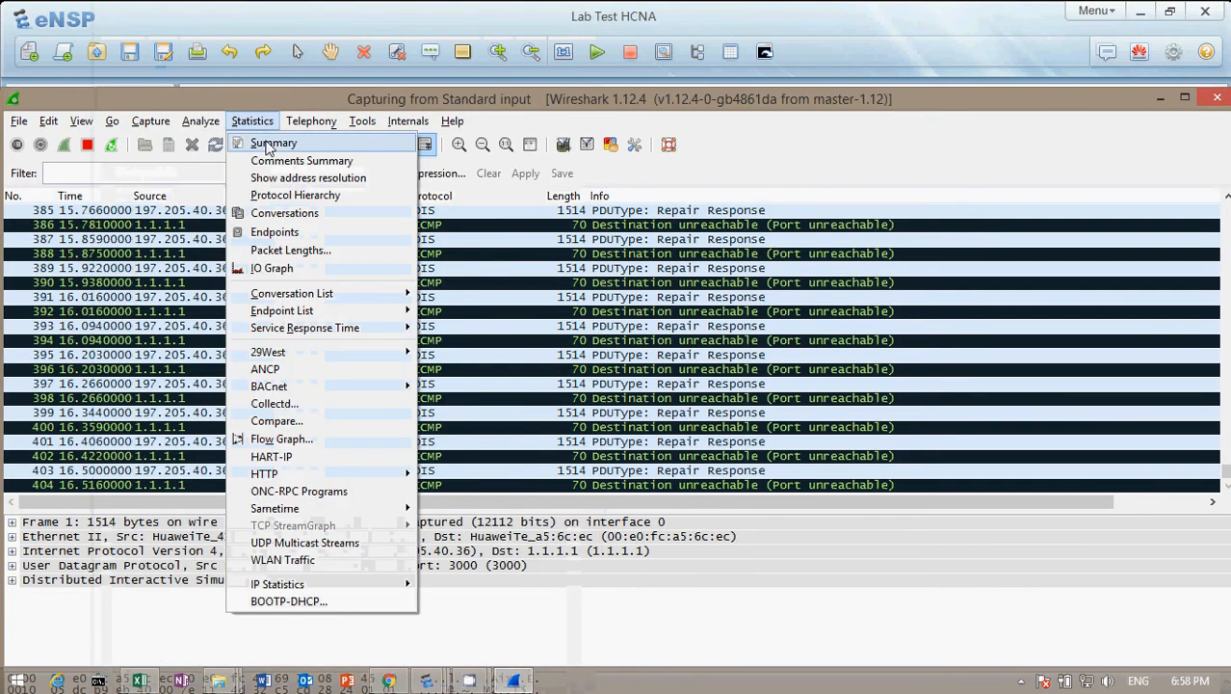
{"action": "left_click", "coordinate": [271, 147]}
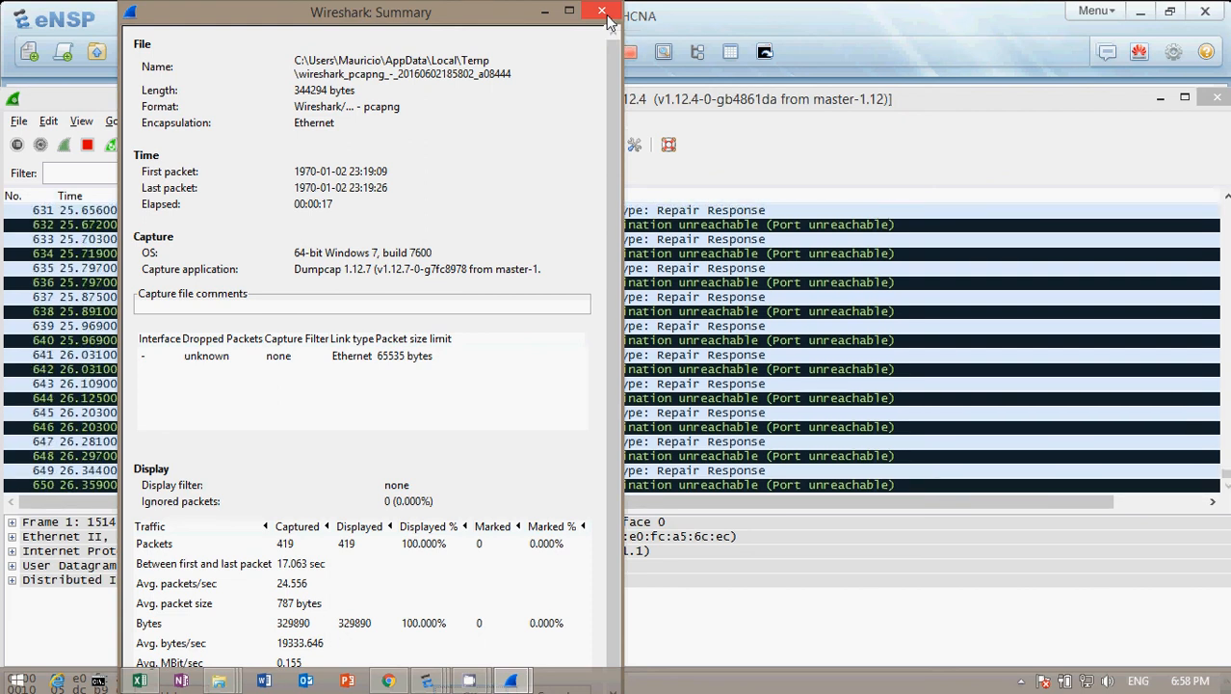
{"action": "left_click", "coordinate": [604, 13]}
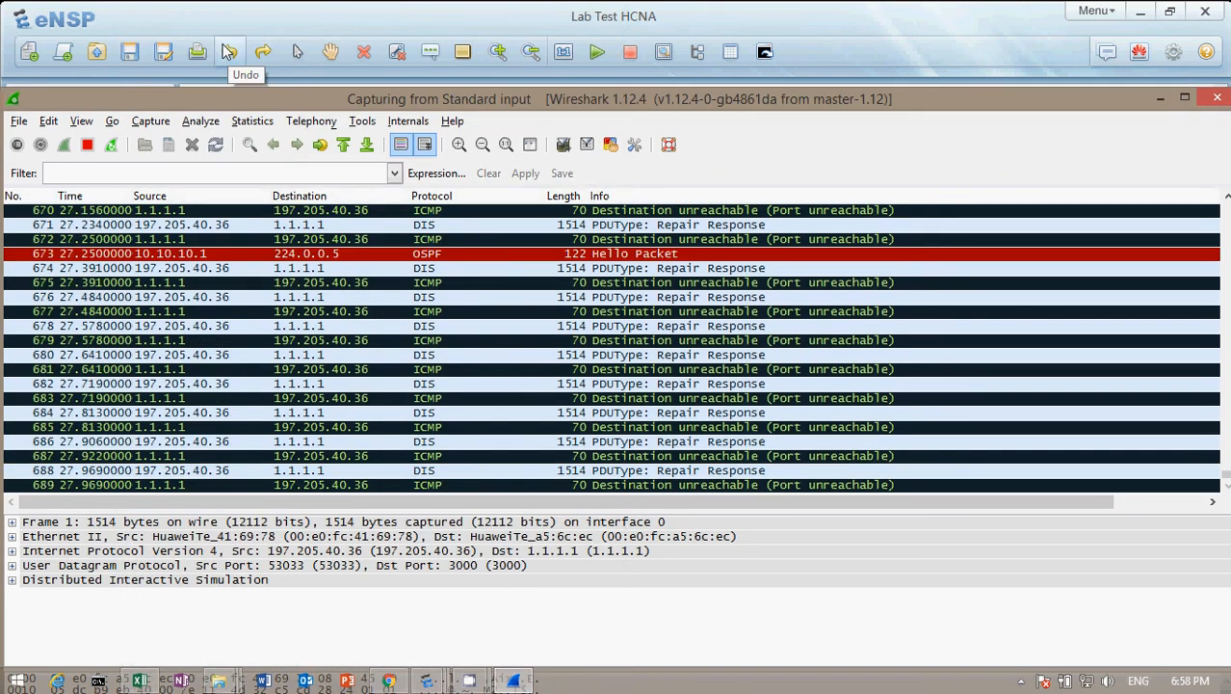
{"action": "left_click", "coordinate": [256, 121]}
{"action": "left_click", "coordinate": [258, 144]}
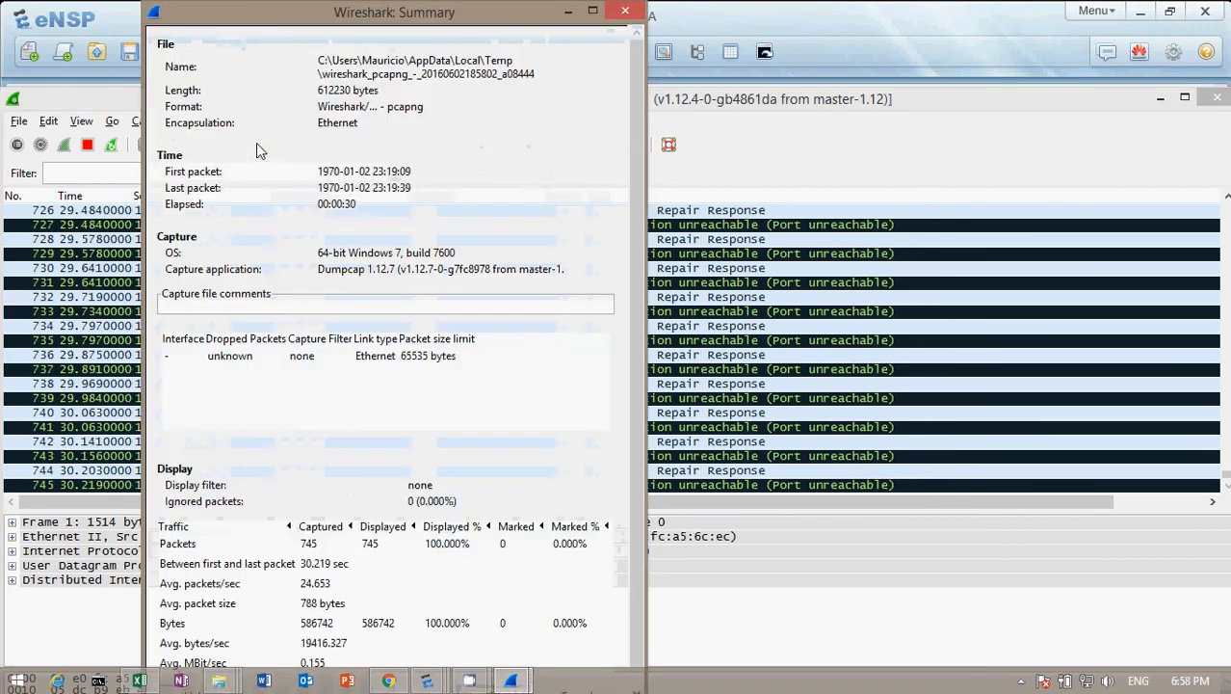
{"action": "left_click", "coordinate": [622, 13]}
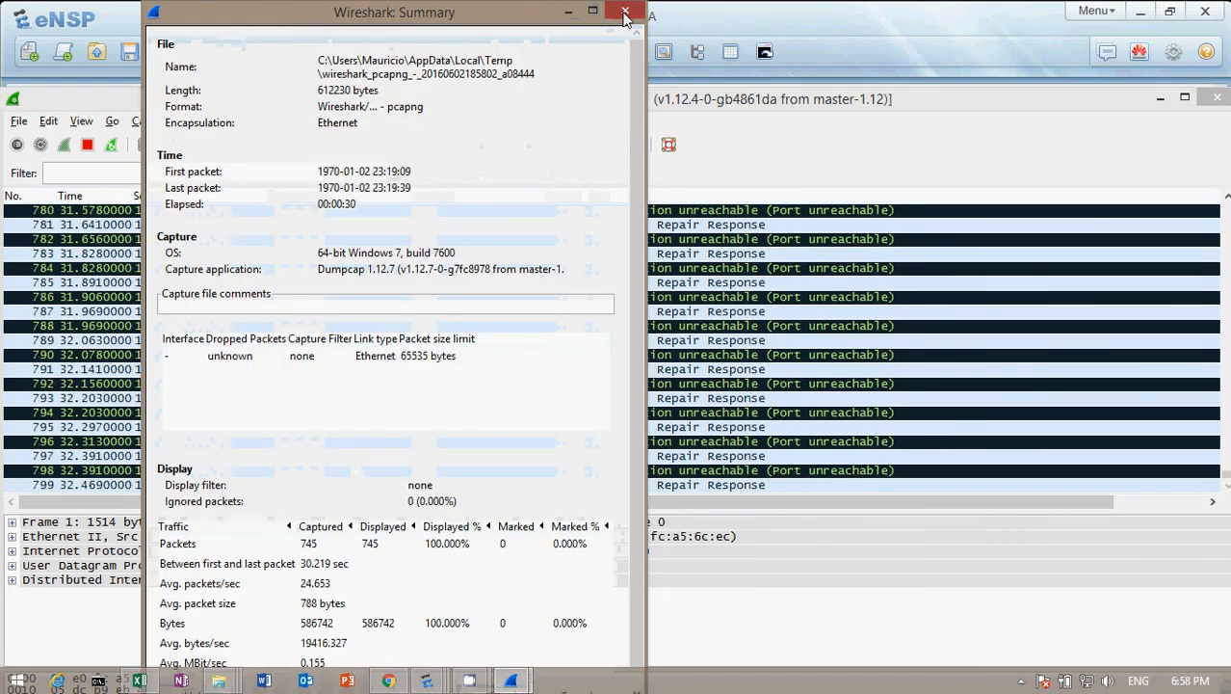
Return to eNSP and apply the traffic policy limitadorvlan120 inbound on the corporate router's GigabitEthernet0/0/0 interface.
{"action": "left_click", "coordinate": [1041, 20]}
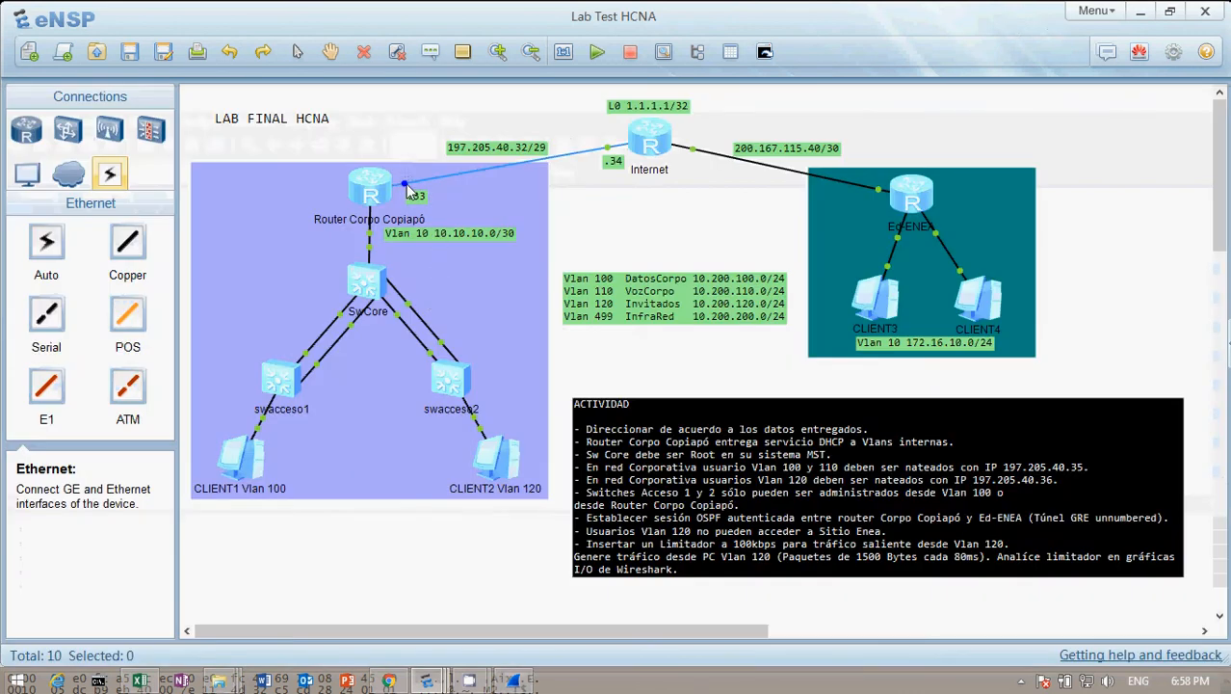
{"action": "double_click", "coordinate": [373, 190]}
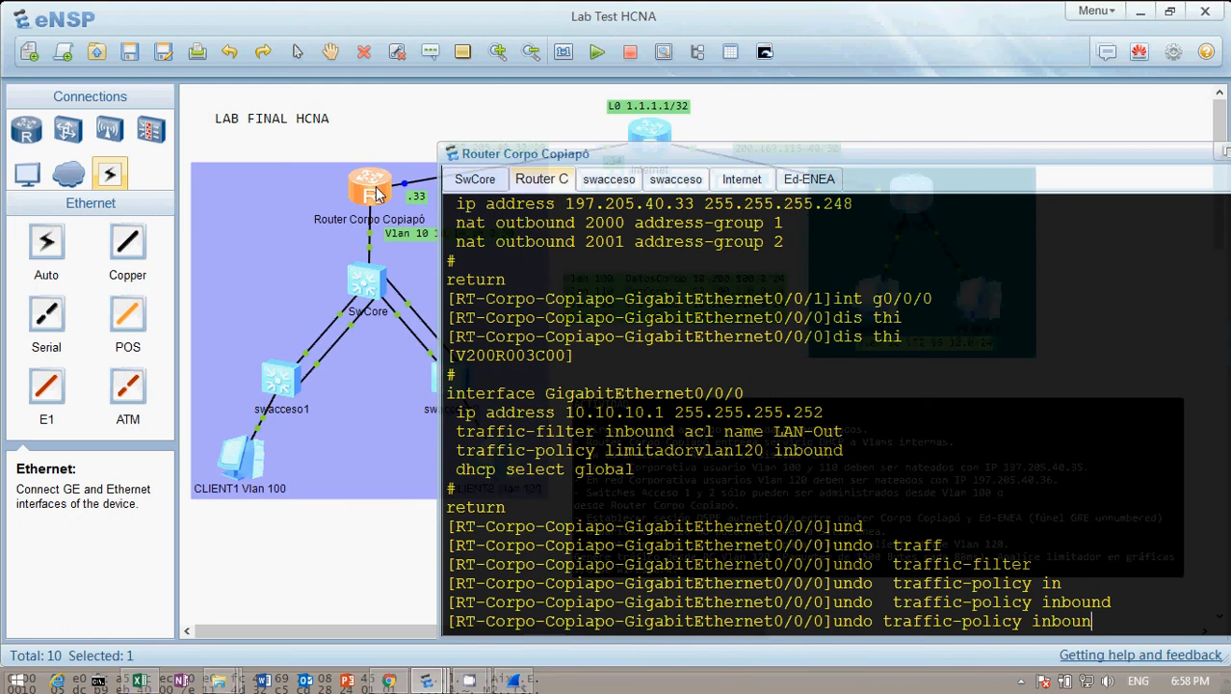
{"action": "key", "text": "BackSpace"}
{"action": "key", "text": "BackSpace"}
{"action": "key", "text": "BackSpace"}
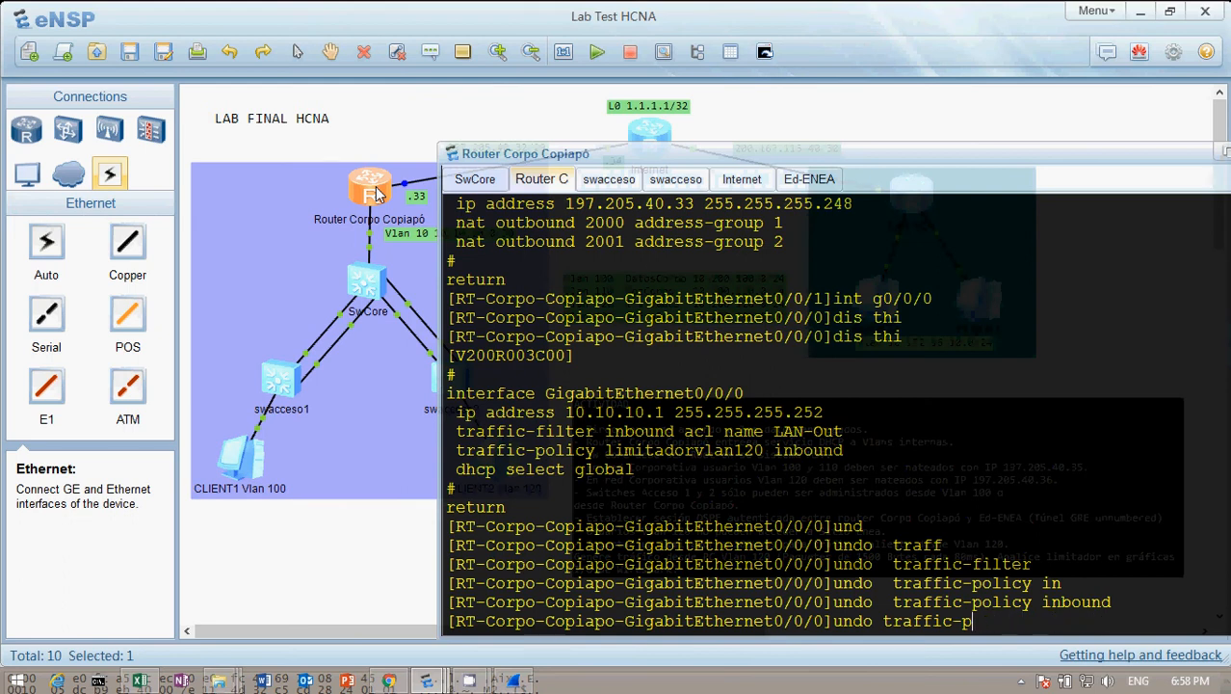
{"action": "key", "text": "BackSpace"}
{"action": "key", "text": "BackSpace"}
{"action": "key", "text": "BackSpace"}
{"action": "key", "text": "BackSpace"}
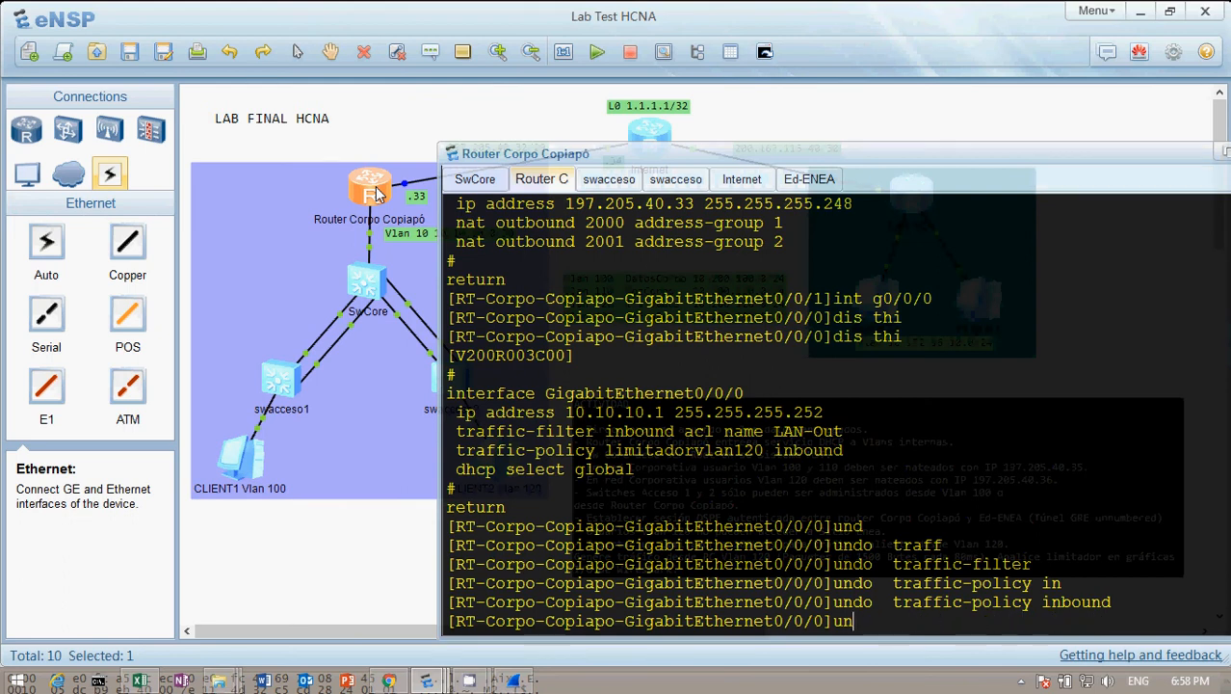
{"action": "key", "text": "BackSpace"}
{"action": "key", "text": "BackSpace"}
{"action": "type", "text": "f"}
{"action": "key", "text": "Tab"}
{"action": "key", "text": "Tab"}
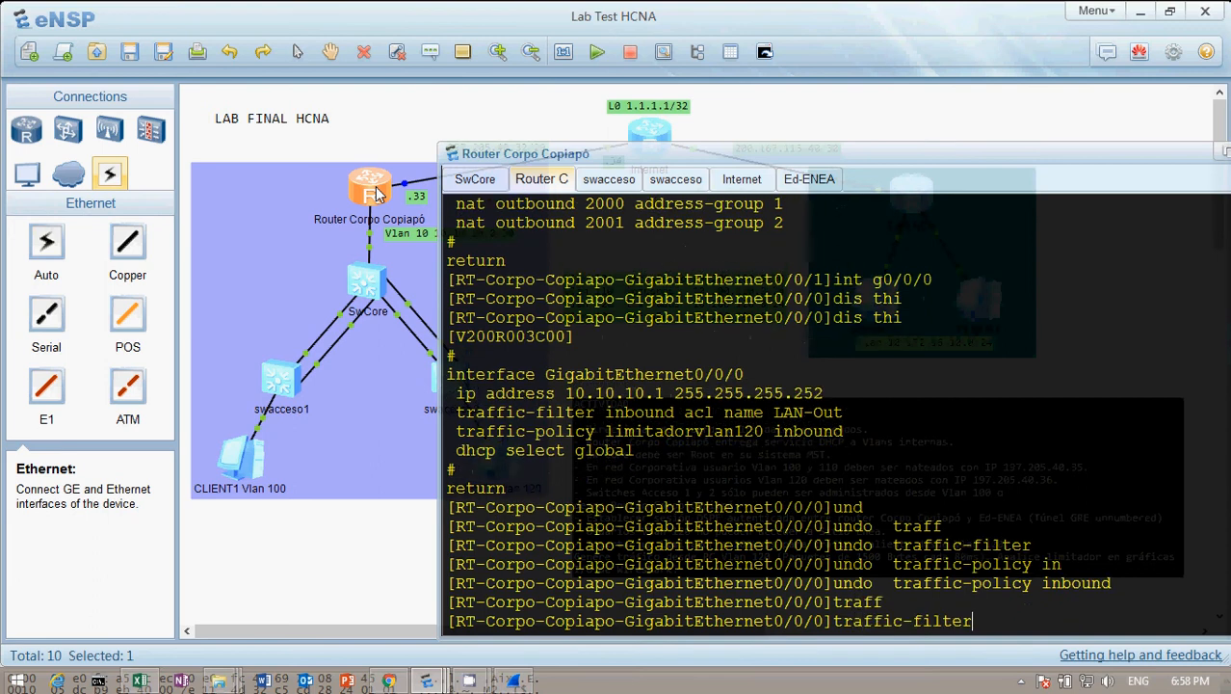
{"action": "type", "text": "lim"}
{"action": "key", "text": "Tab"}
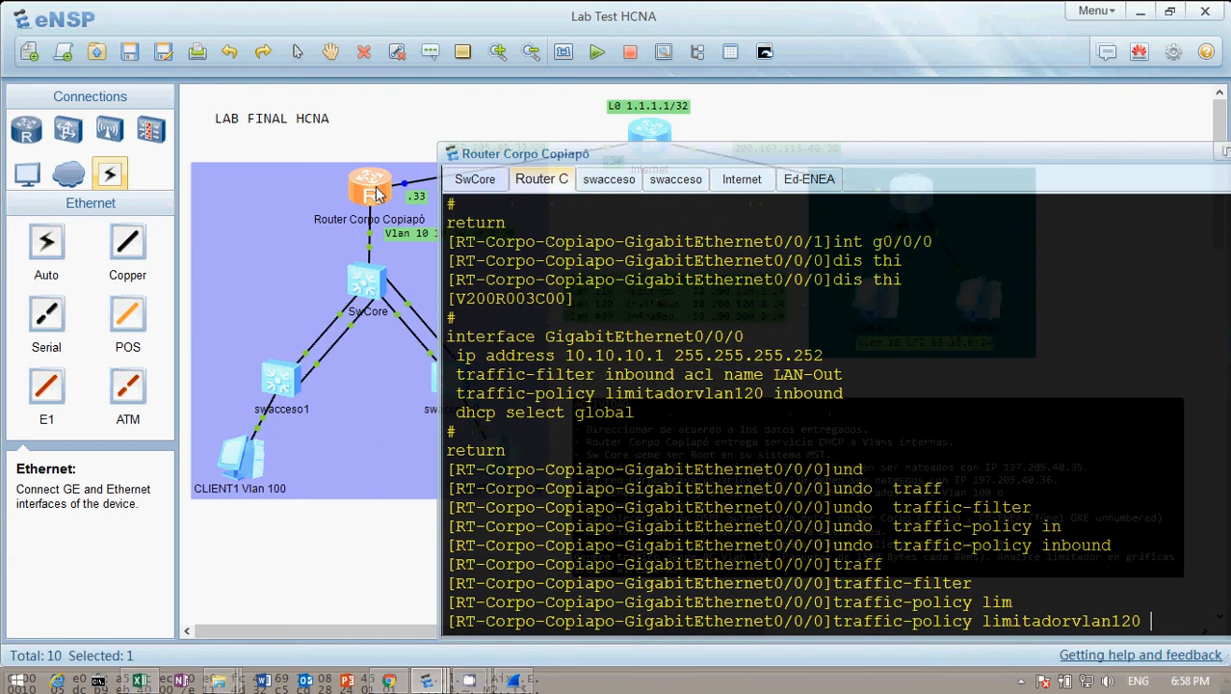
{"action": "type", "text": "in"}
{"action": "key", "text": "Tab"}
{"action": "key", "text": "Return"}
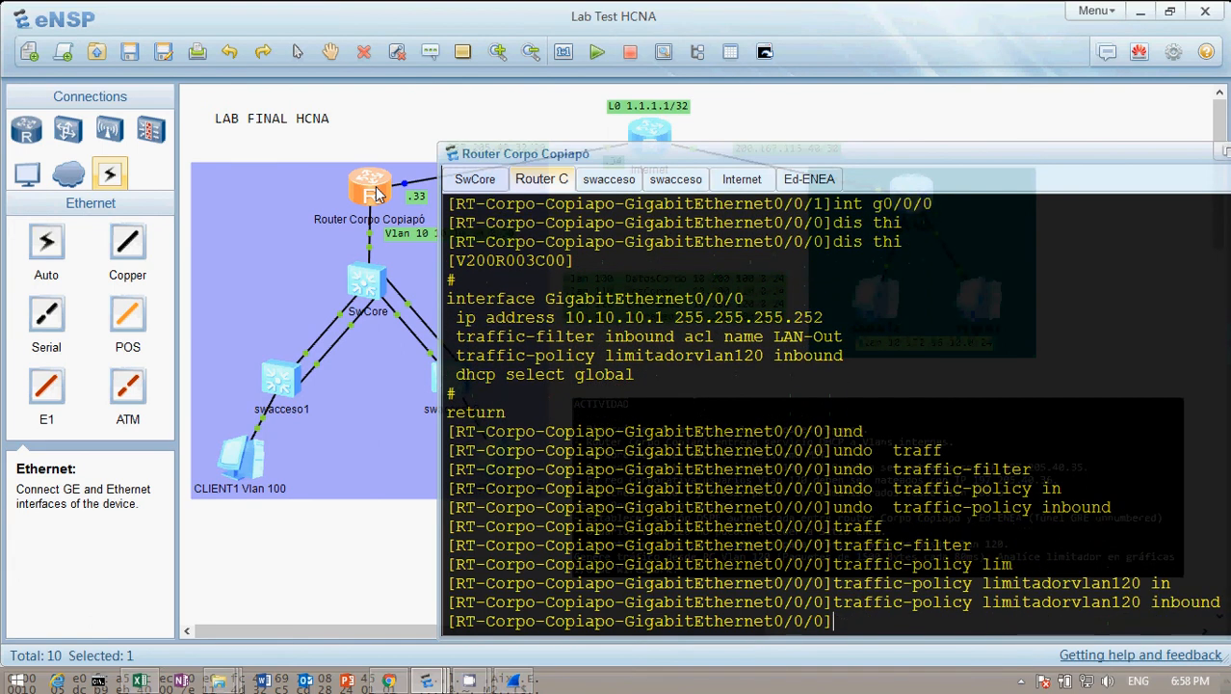
Switch back to Wireshark and view the capture's IO graph with the Y axis unit set to Bits/Tick.
{"action": "left_click", "coordinate": [493, 19]}
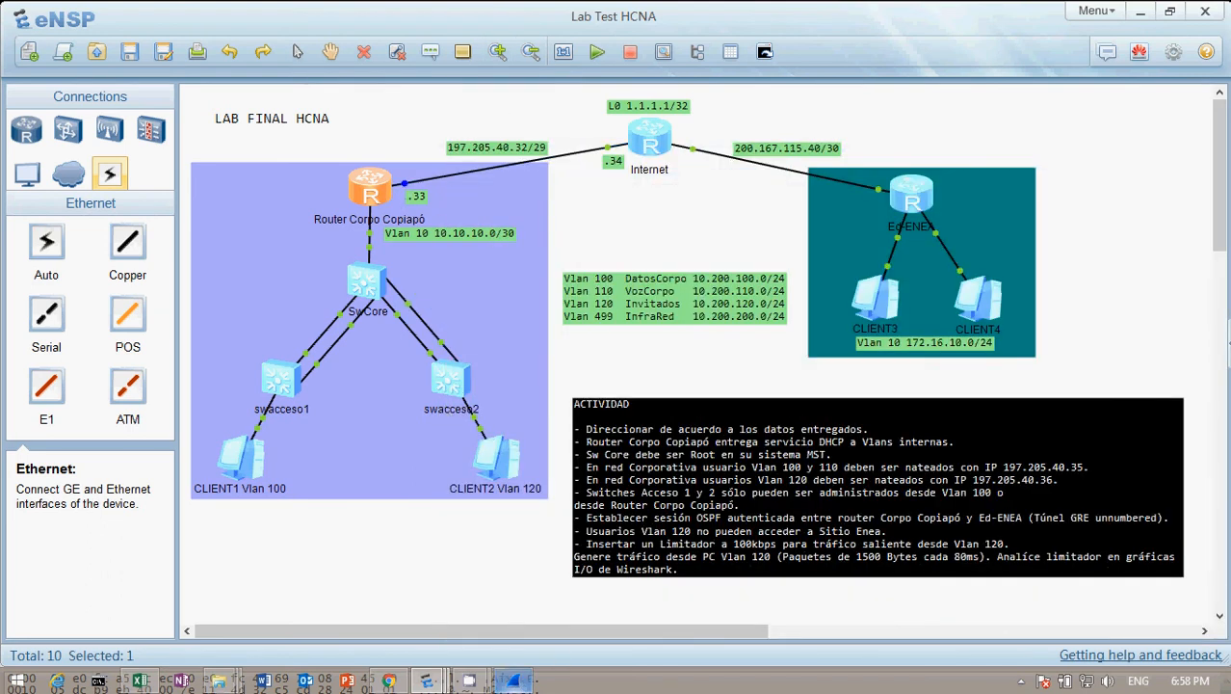
{"action": "left_click", "coordinate": [515, 686]}
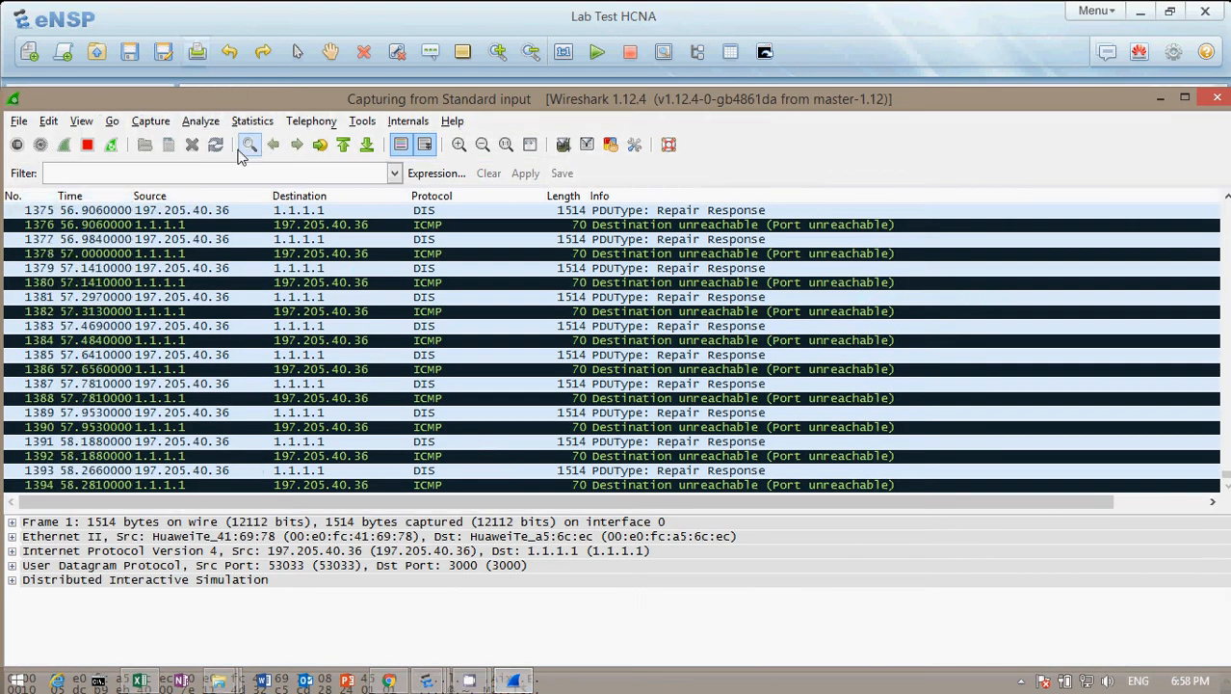
{"action": "left_click", "coordinate": [250, 123]}
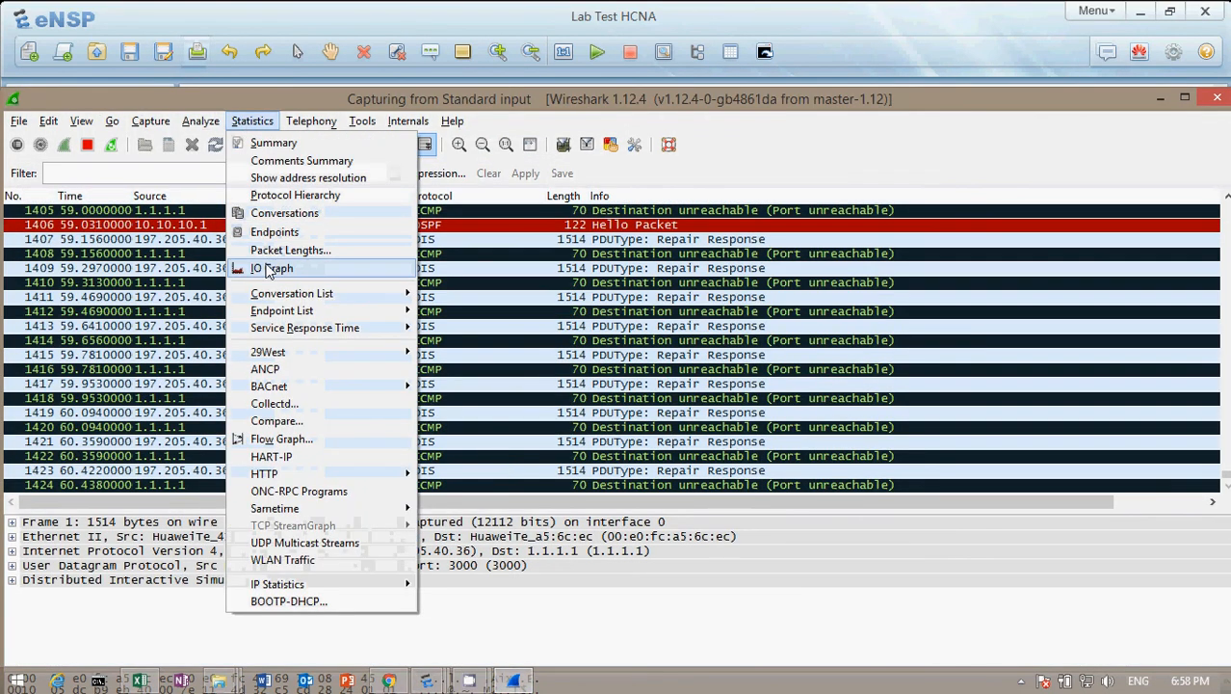
{"action": "left_click", "coordinate": [268, 271]}
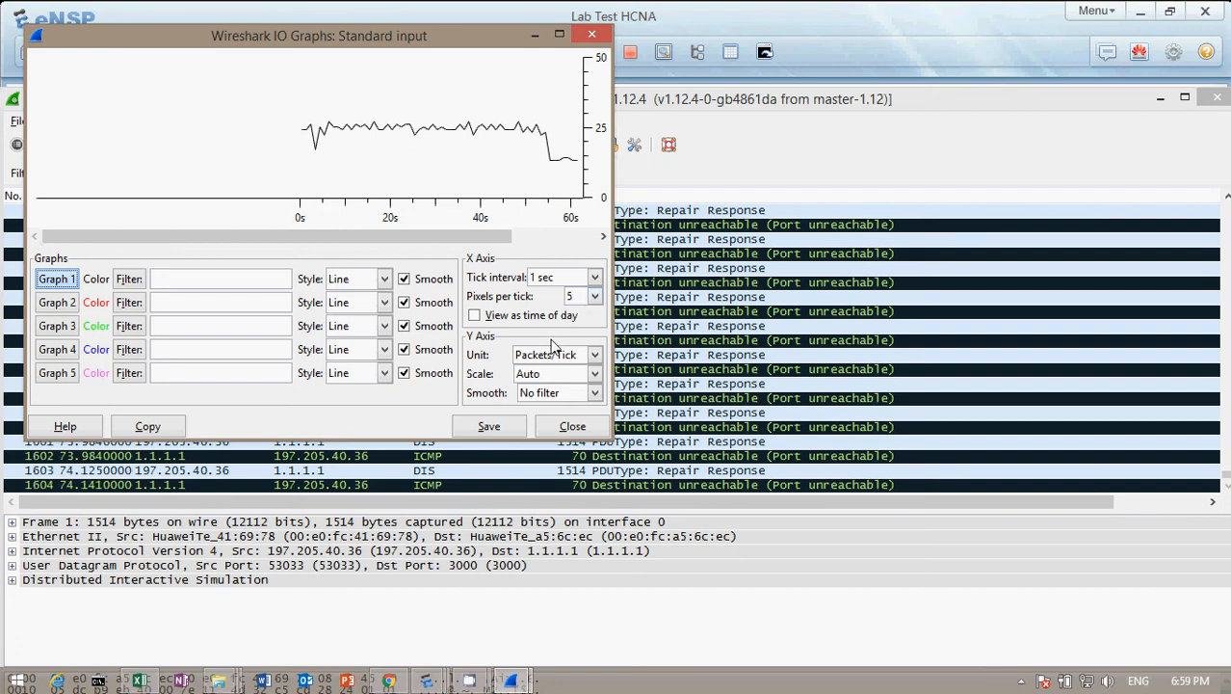
{"action": "left_click", "coordinate": [592, 356]}
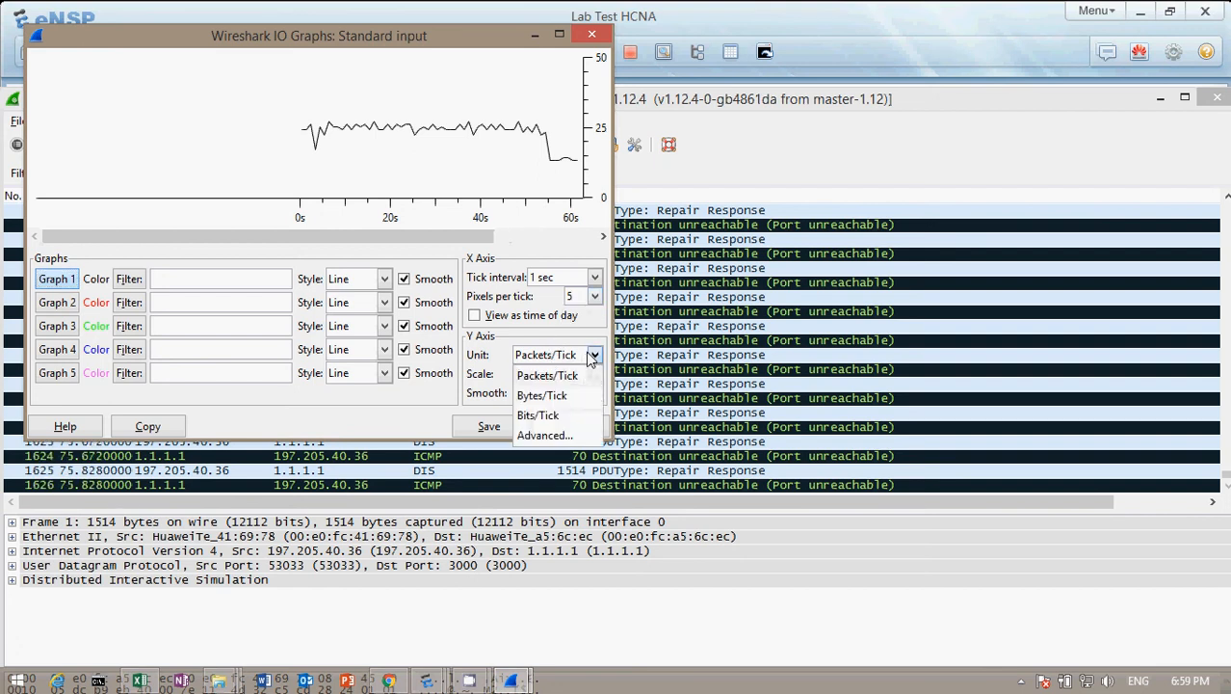
{"action": "left_click", "coordinate": [545, 415]}
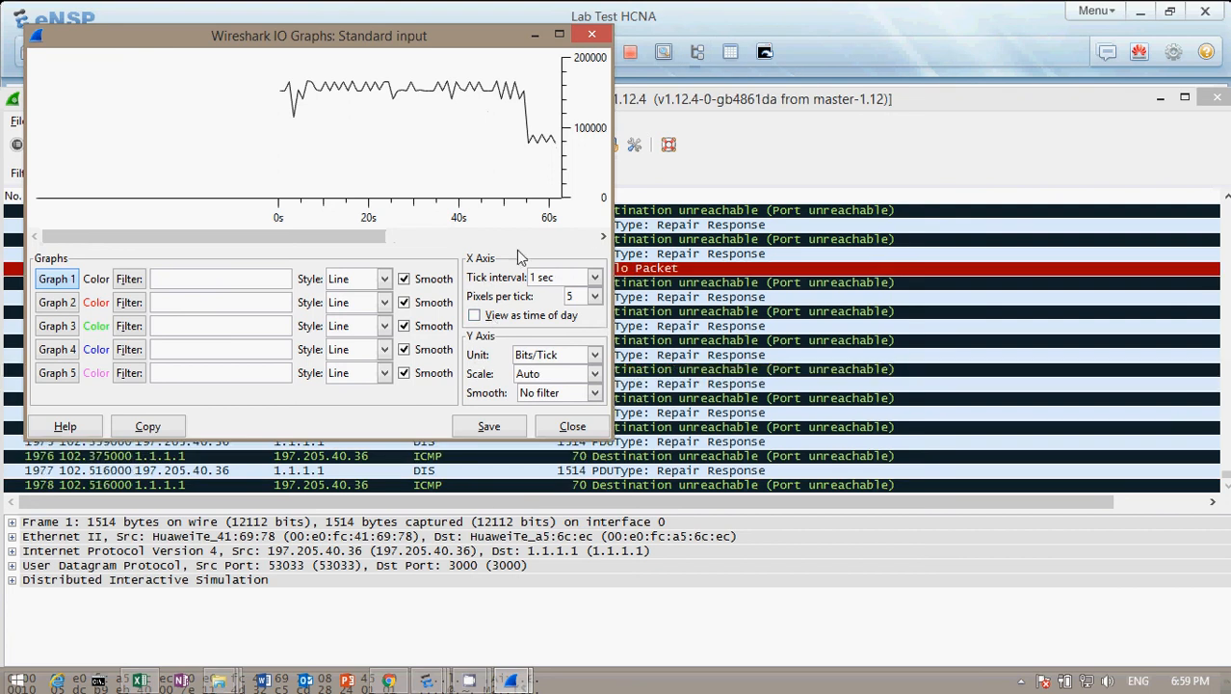
Reopen the IO graph to include the newer packets and set its Y axis unit to Bits/Tick again.
{"action": "left_click", "coordinate": [593, 36]}
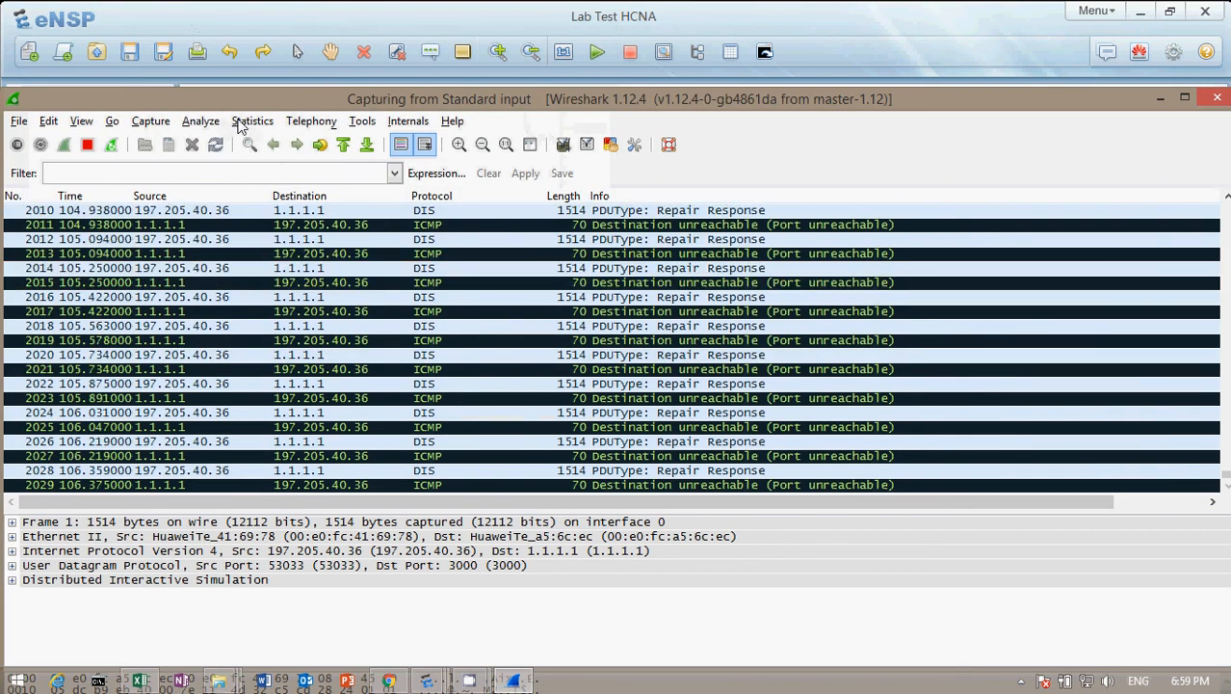
{"action": "left_click", "coordinate": [252, 121]}
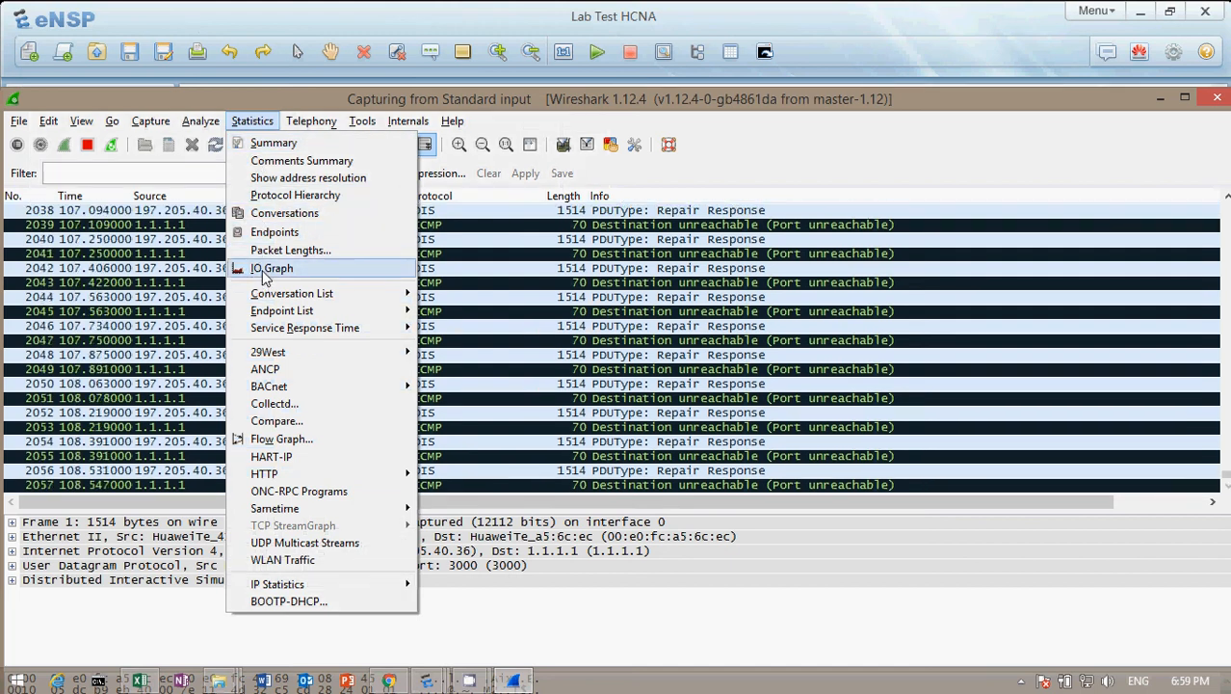
{"action": "left_click", "coordinate": [256, 270]}
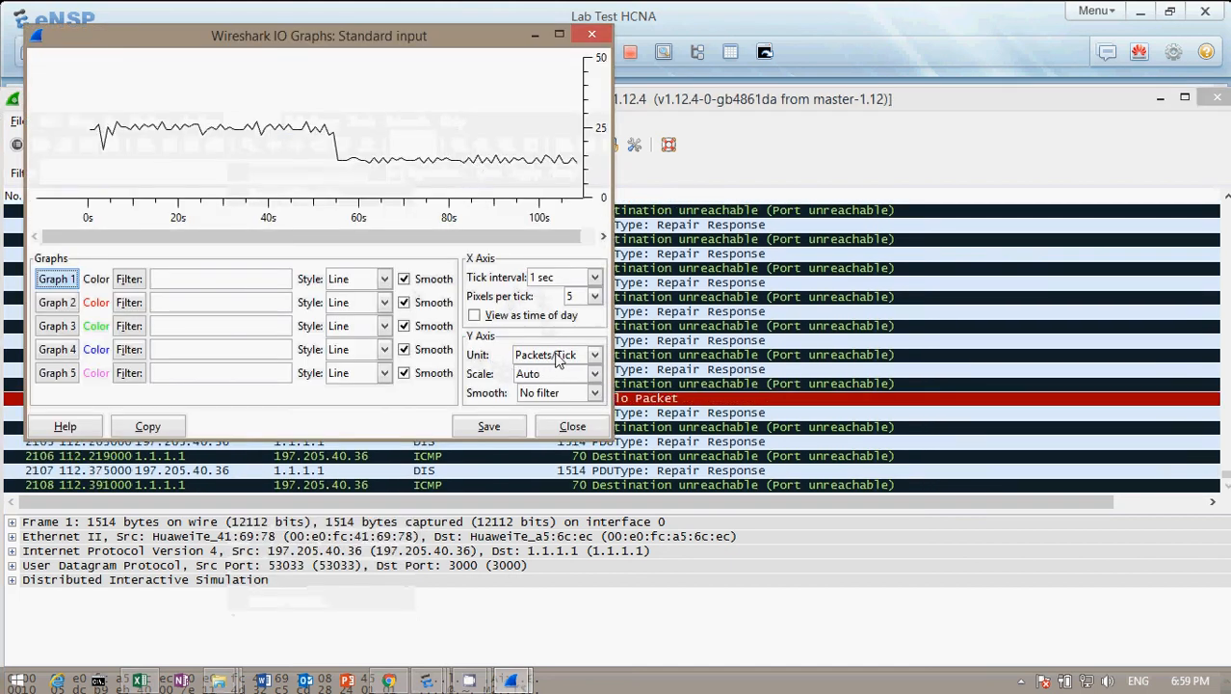
{"action": "left_click", "coordinate": [559, 357]}
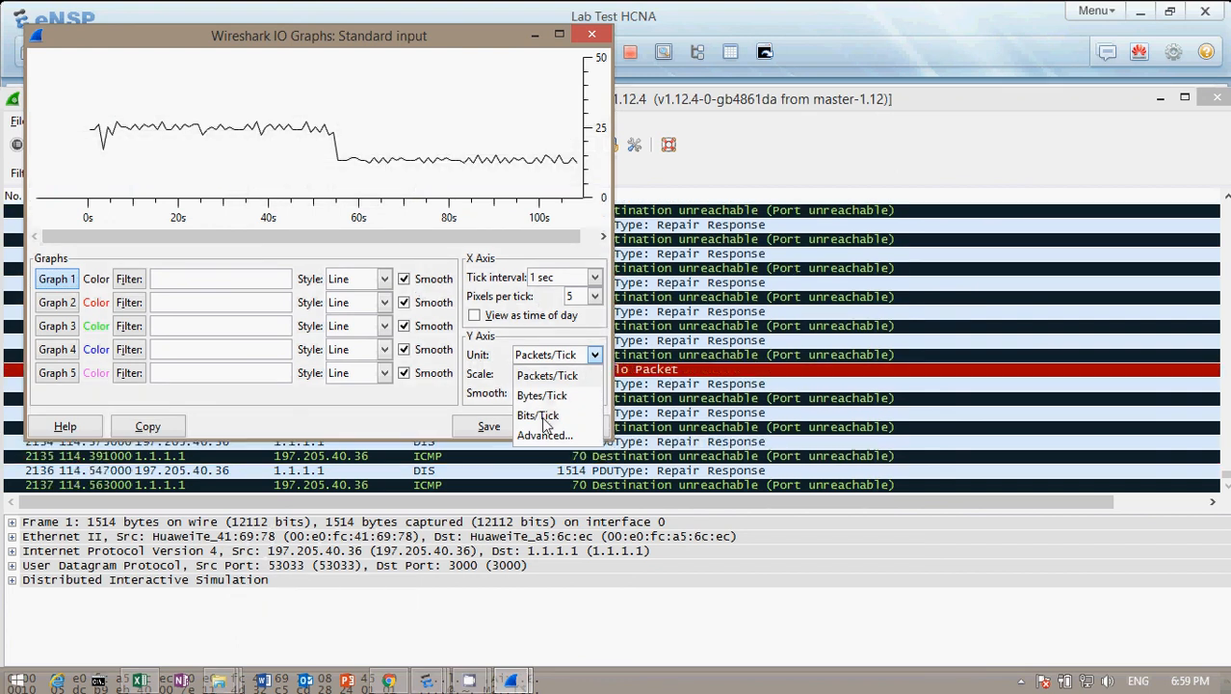
{"action": "left_click", "coordinate": [544, 415]}
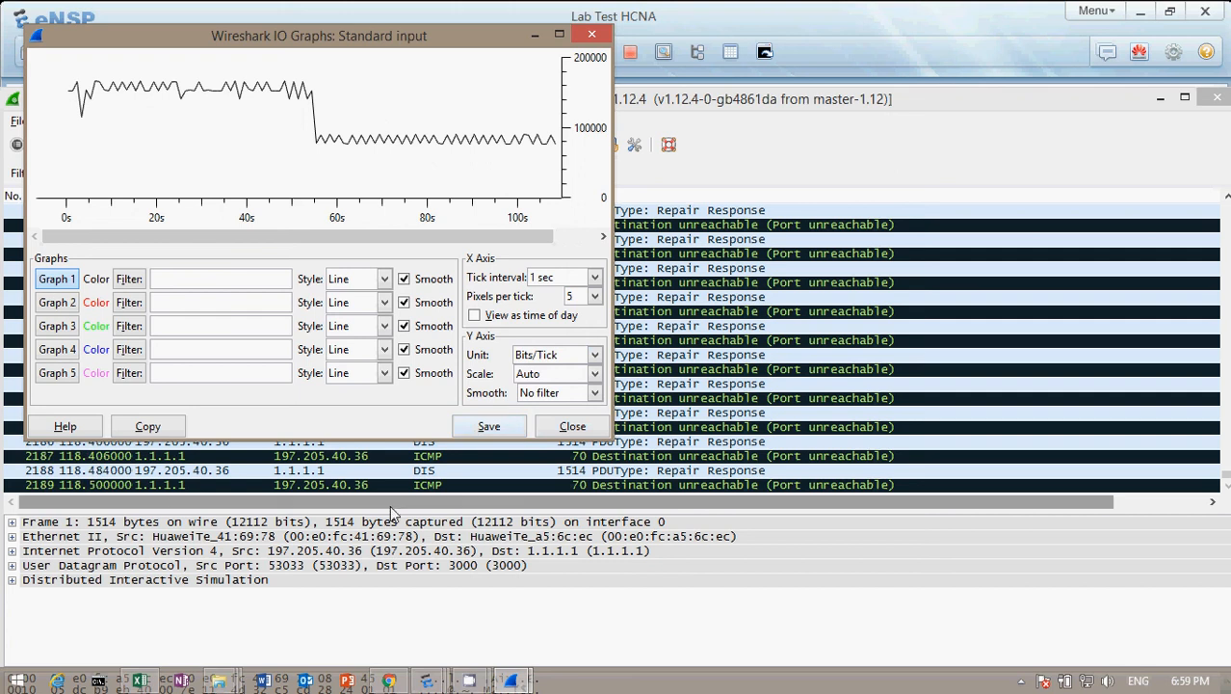
Switch to the corporate router's console and remove the inbound traffic policy from GigabitEthernet0/0/0.
{"action": "mouse_move", "coordinate": [427, 680]}
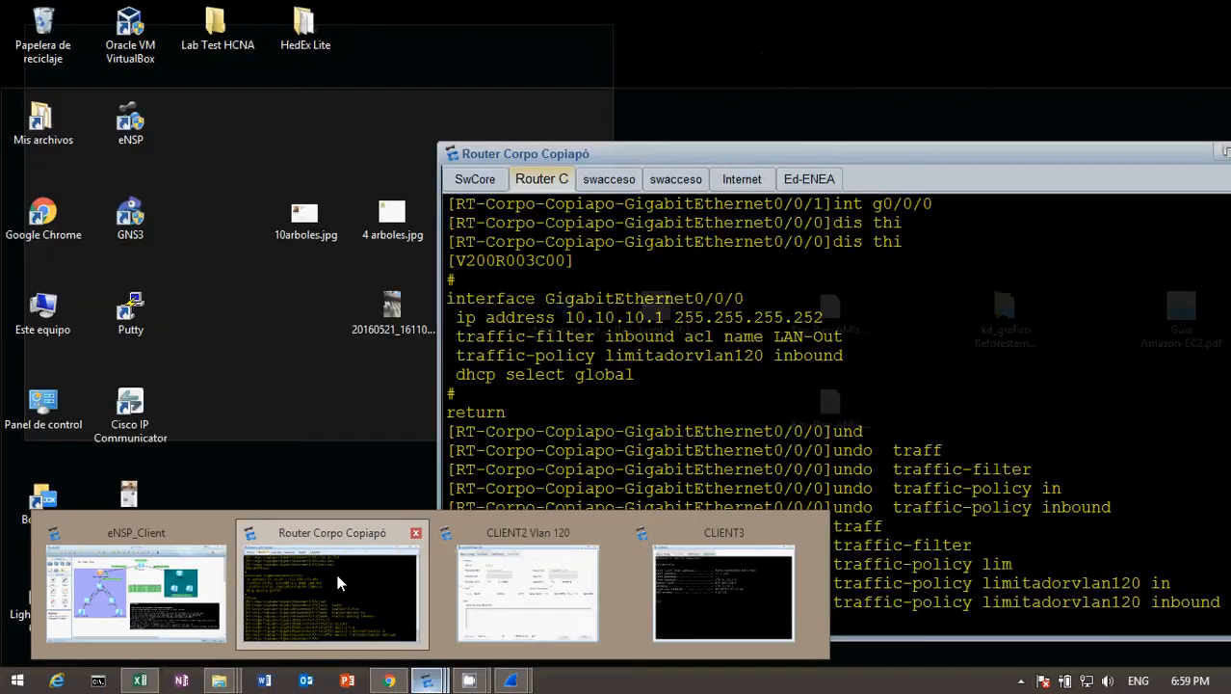
{"action": "left_click", "coordinate": [337, 576]}
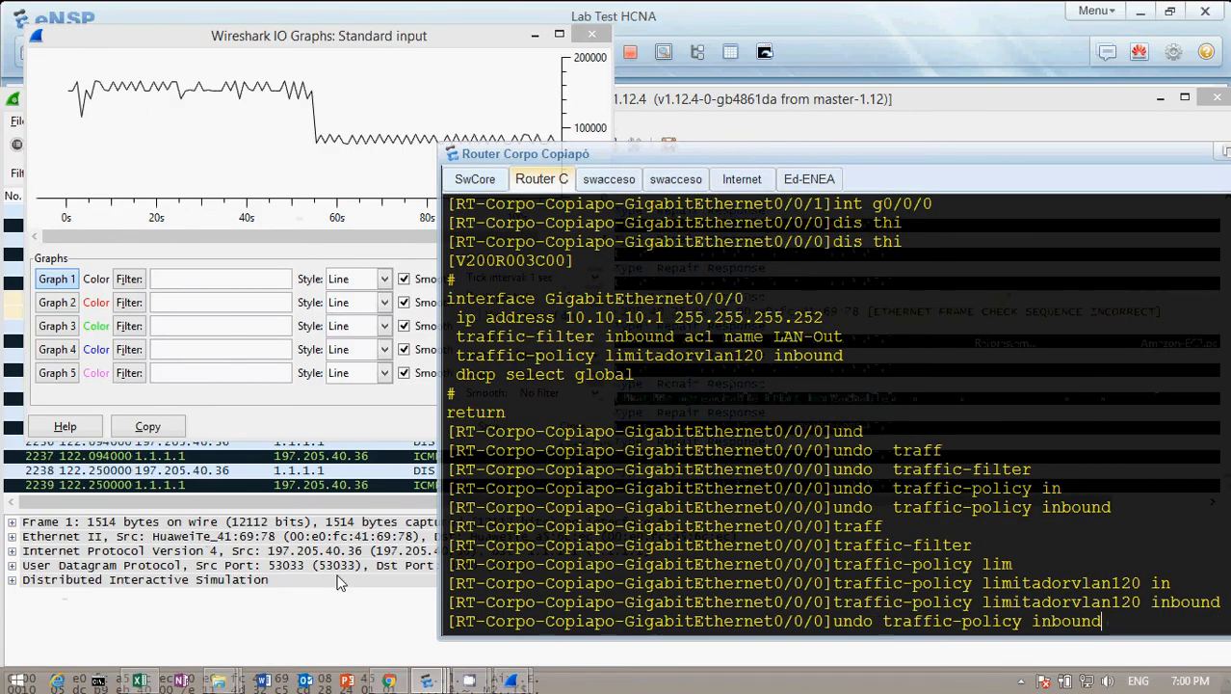
{"action": "key", "text": "Return"}
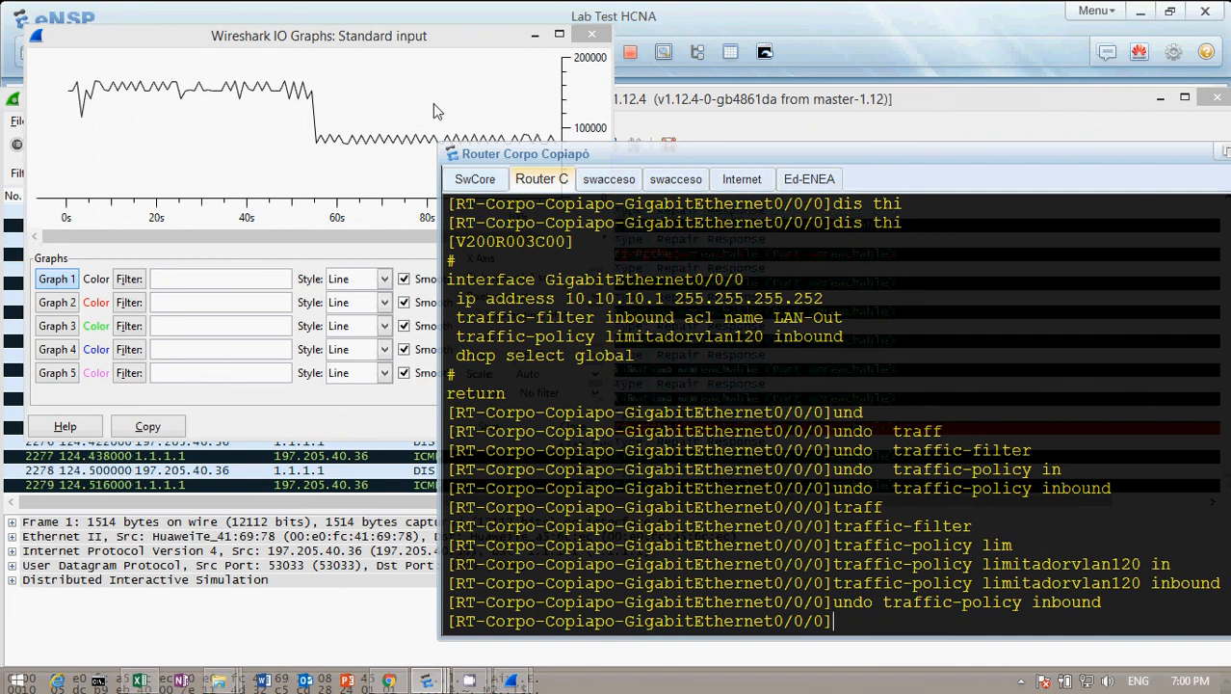
Replace the old IO graph with a fresh one in Bits/Tick to examine traffic after the limiter's removal.
{"action": "left_click", "coordinate": [590, 35]}
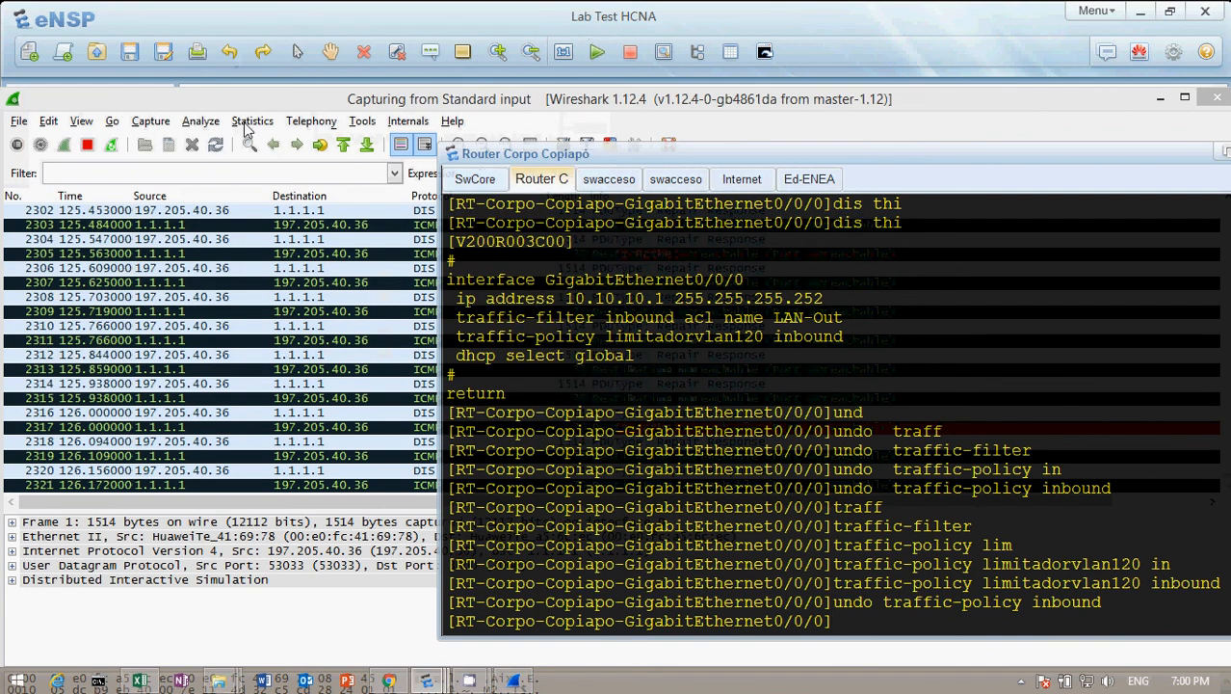
{"action": "left_click", "coordinate": [249, 124]}
{"action": "left_click", "coordinate": [271, 277]}
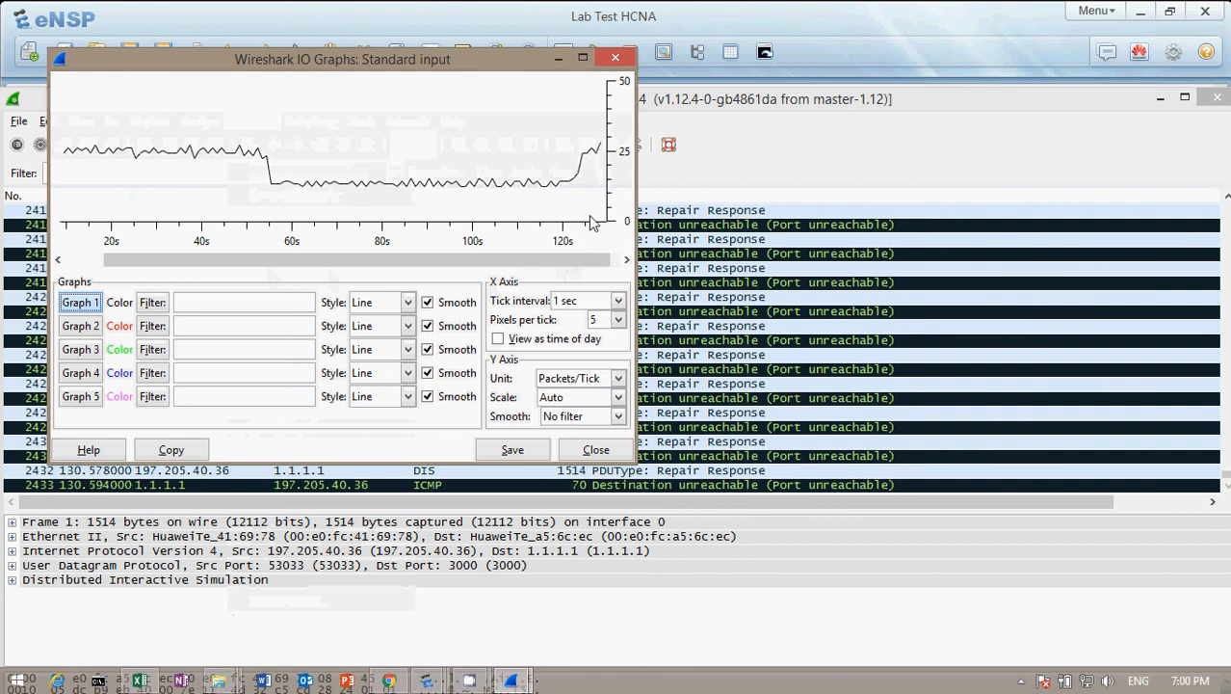
{"action": "left_click", "coordinate": [587, 381]}
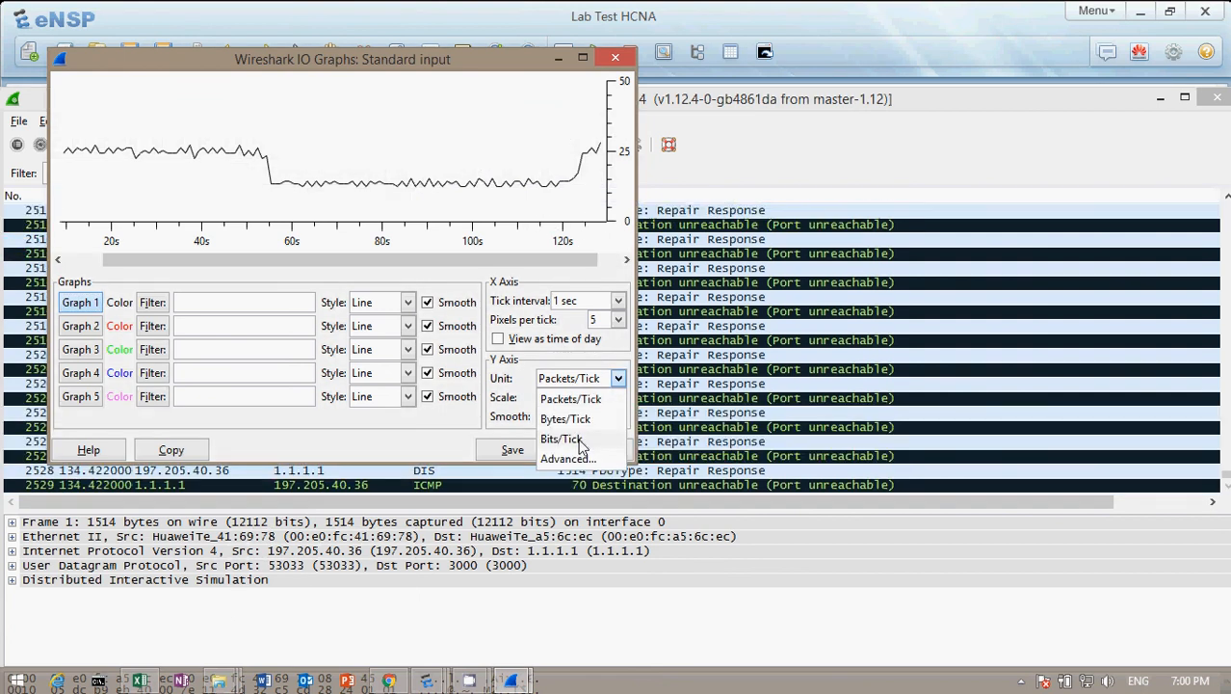
{"action": "left_click", "coordinate": [576, 441]}
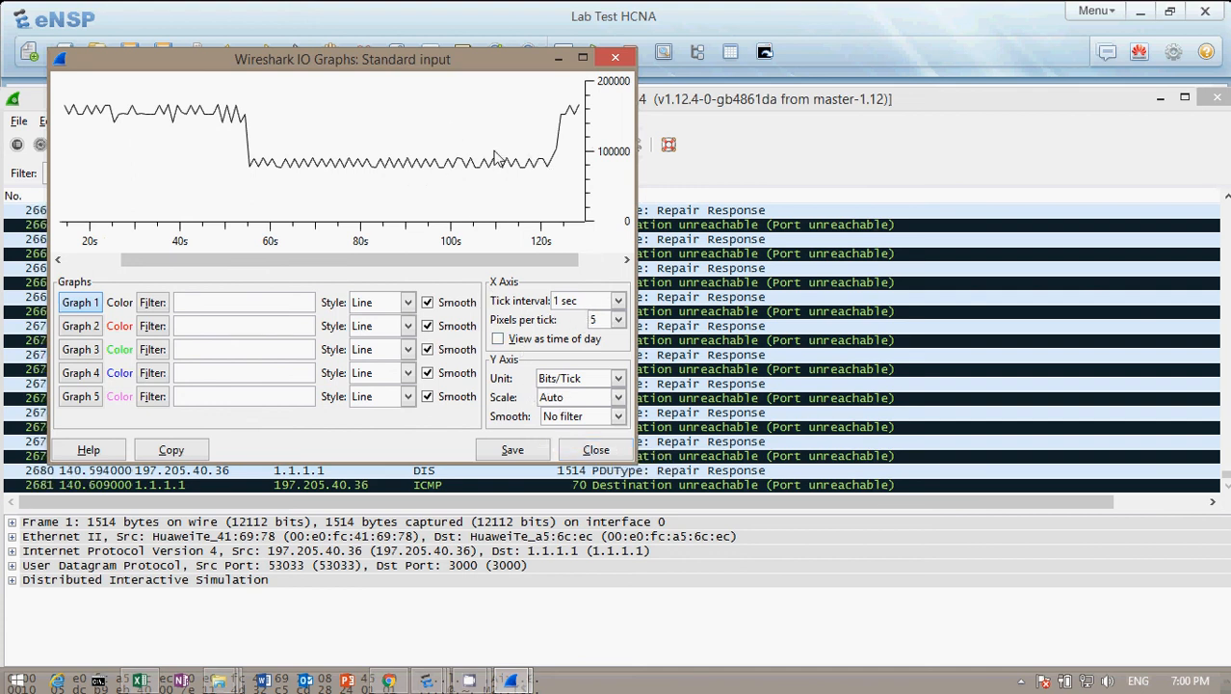
{"action": "left_click", "coordinate": [792, 31]}
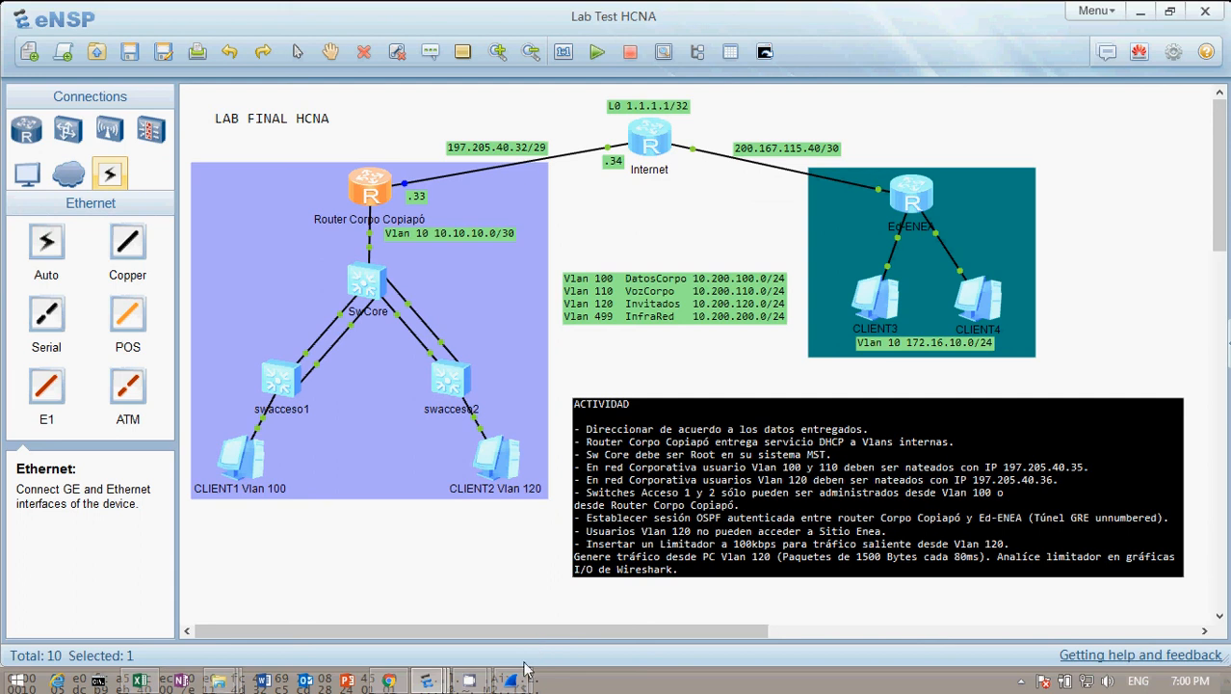
{"action": "mouse_move", "coordinate": [470, 679]}
{"action": "left_click", "coordinate": [365, 609]}
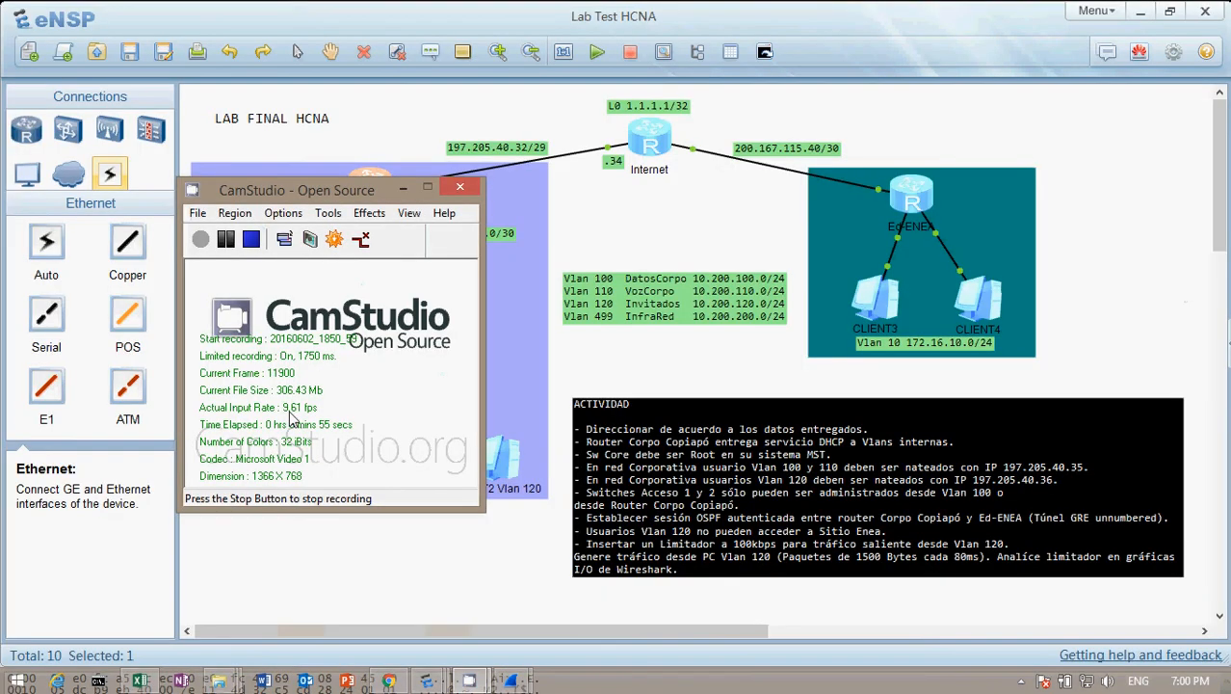